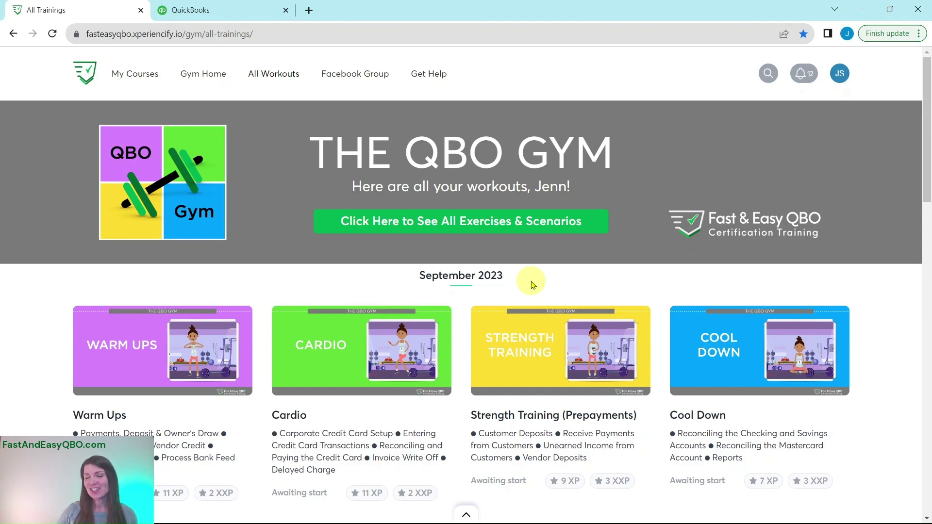
Scroll the All Workouts list down toward the May 2023 workout sets
scroll(454, 285, "down", 10)
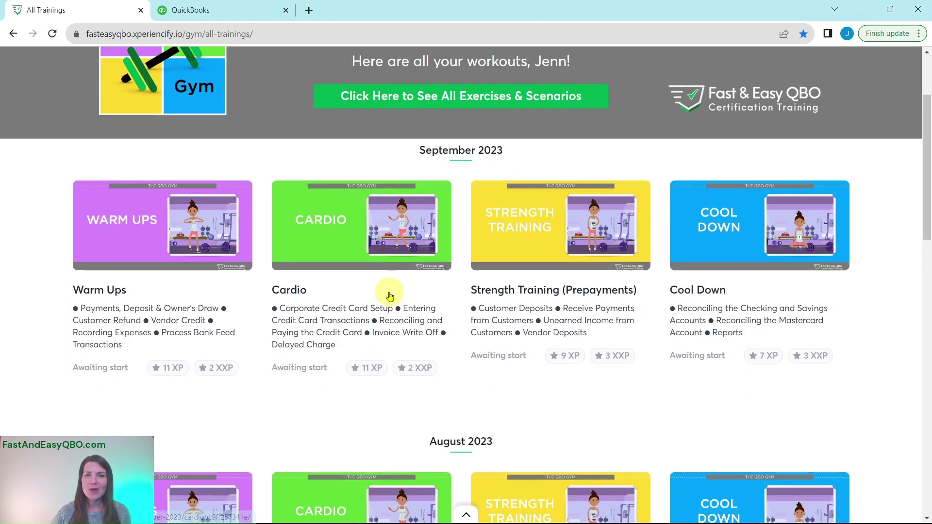
scroll(389, 296, "down", 12)
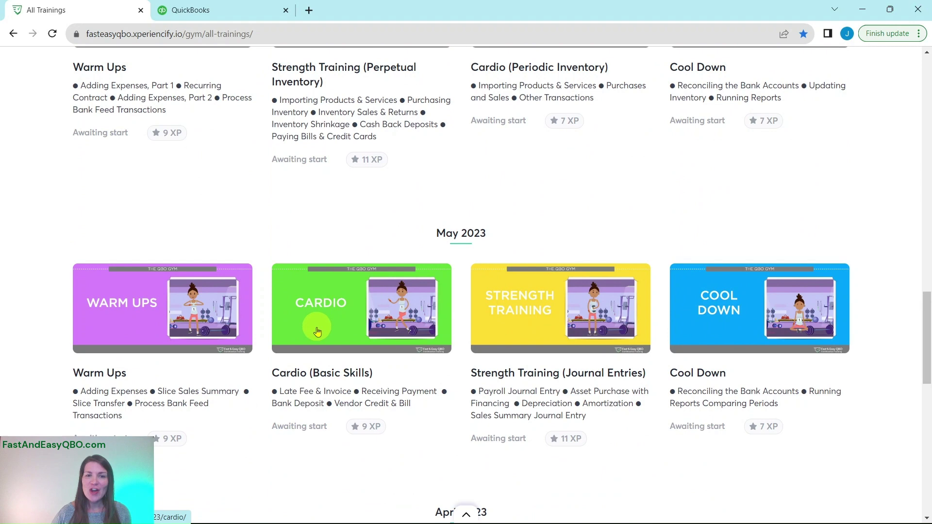
left_click(330, 333)
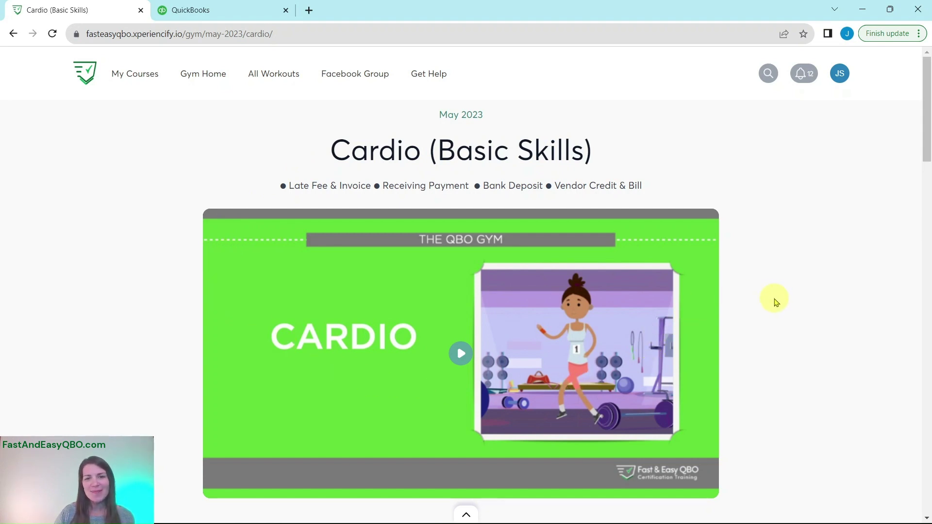
scroll(775, 304, "down", 12)
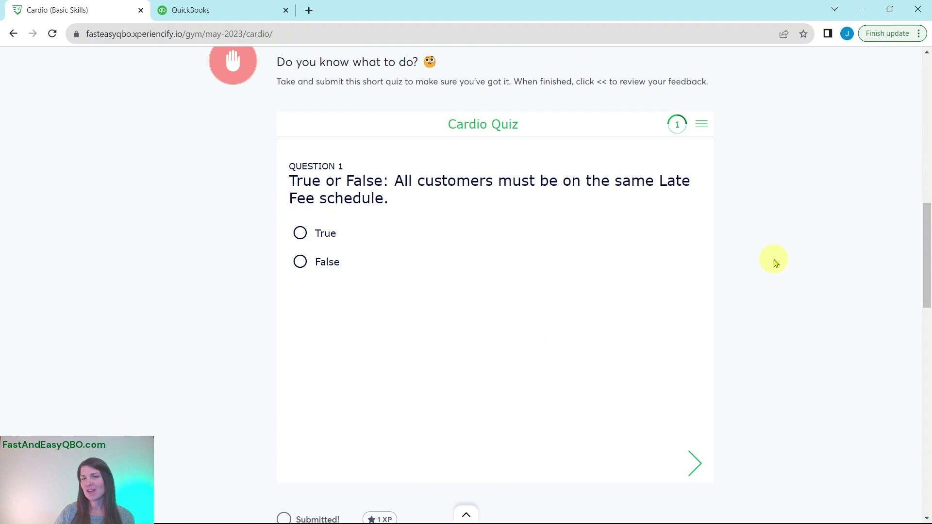
scroll(773, 260, "down", 12)
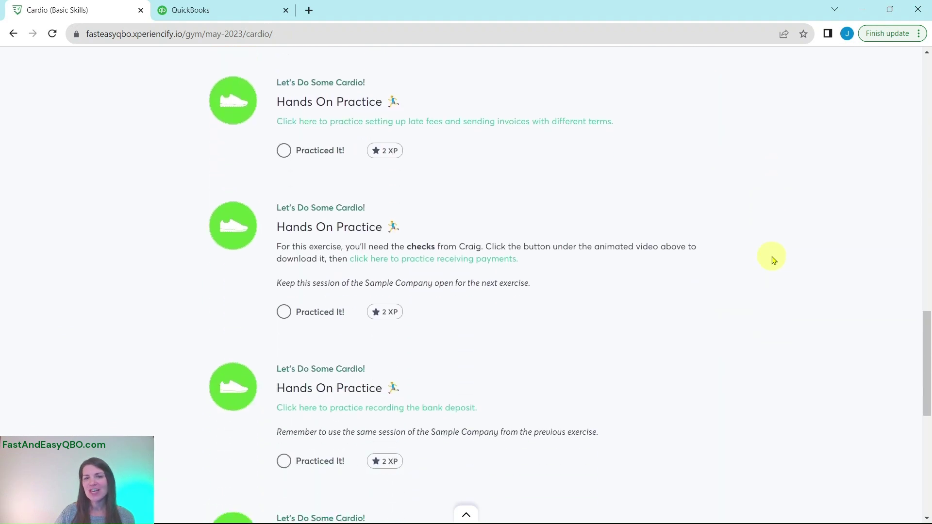
scroll(771, 258, "down", 1)
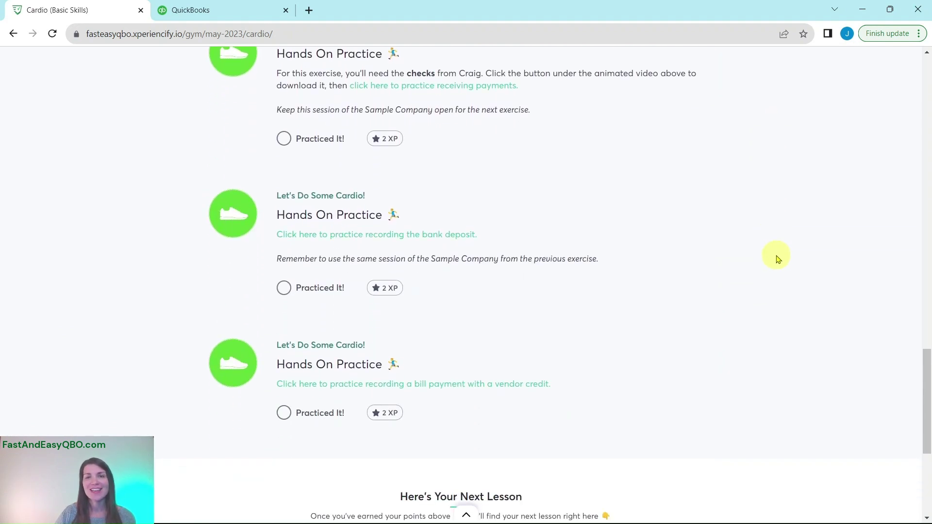
scroll(776, 258, "up", 2)
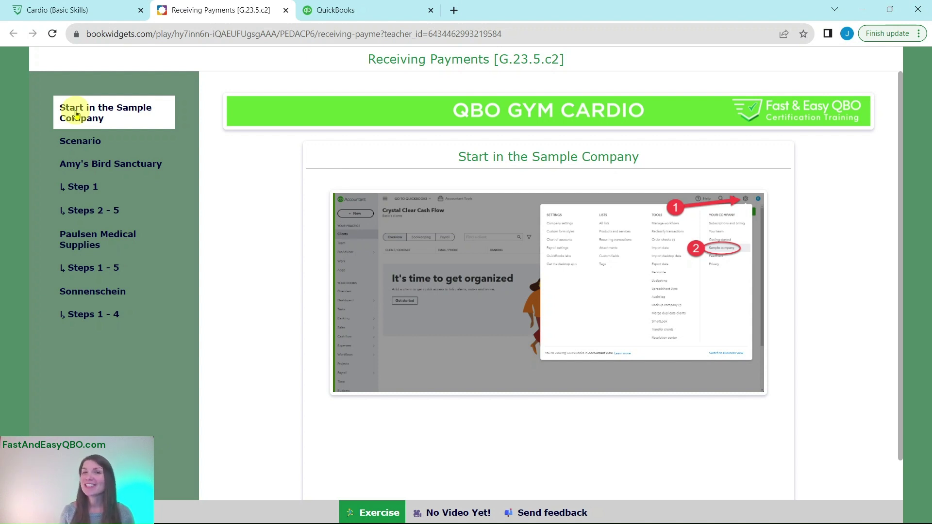
Show the exercise's Scenario about applying three received checks to outstanding invoices
left_click(65, 141)
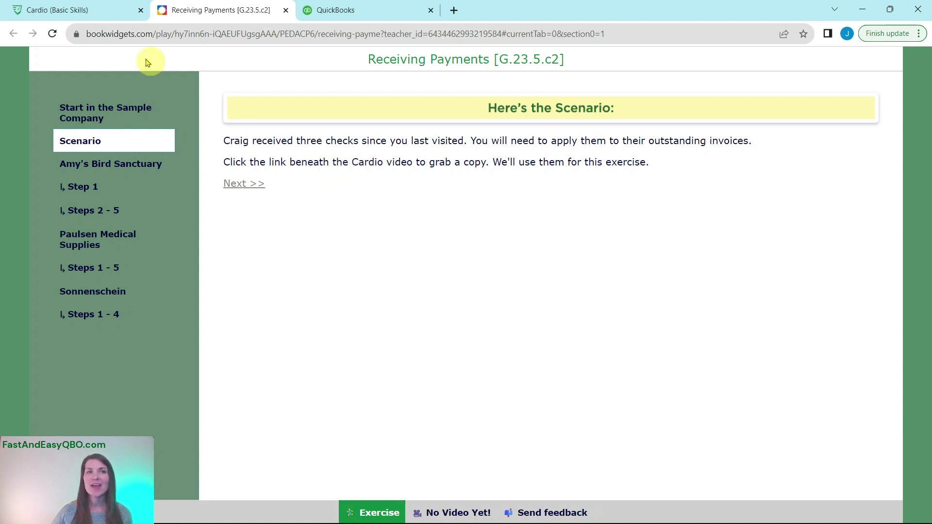
Open the May 2023 sample checks PDF, then show Amy's Bird Sanctuary (check #142, $239)
left_click(90, 12)
scroll(550, 247, "up", 20)
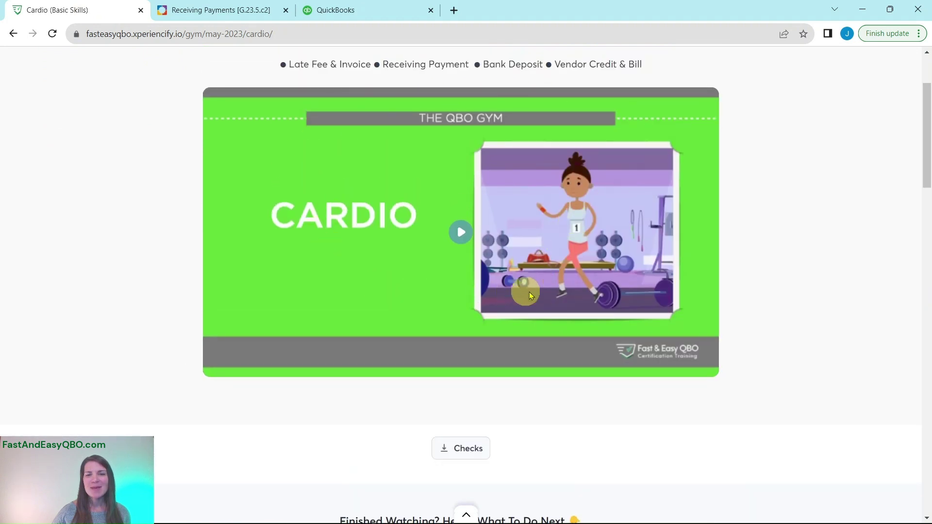
scroll(541, 291, "down", 4)
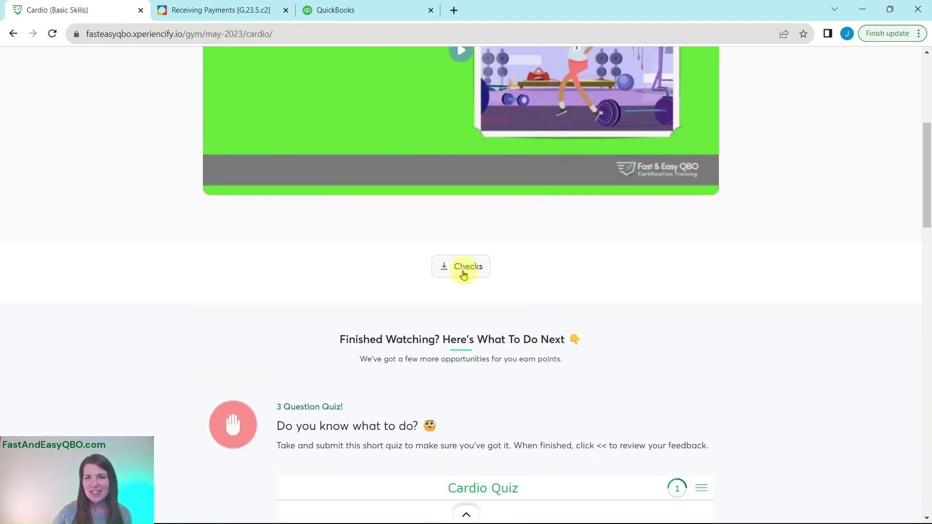
left_click(459, 275)
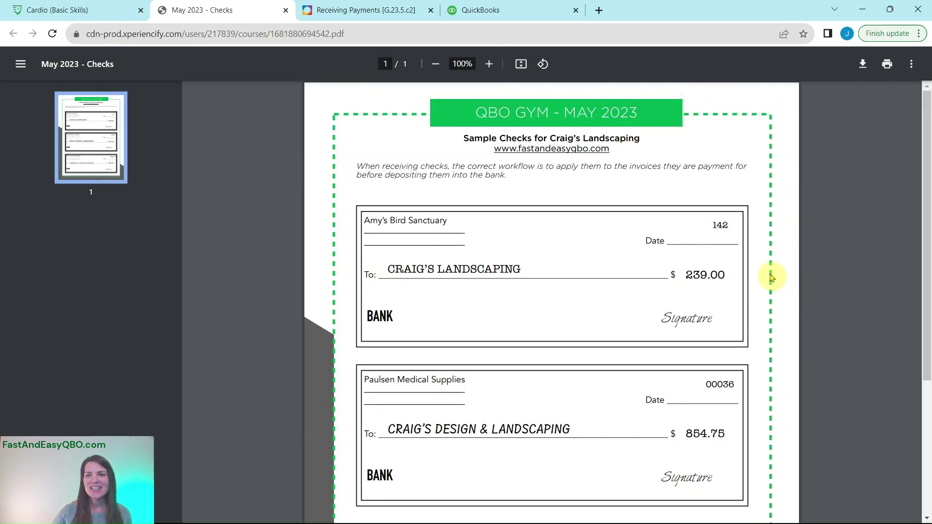
scroll(688, 272, "down", 2)
scroll(688, 275, "down", 2)
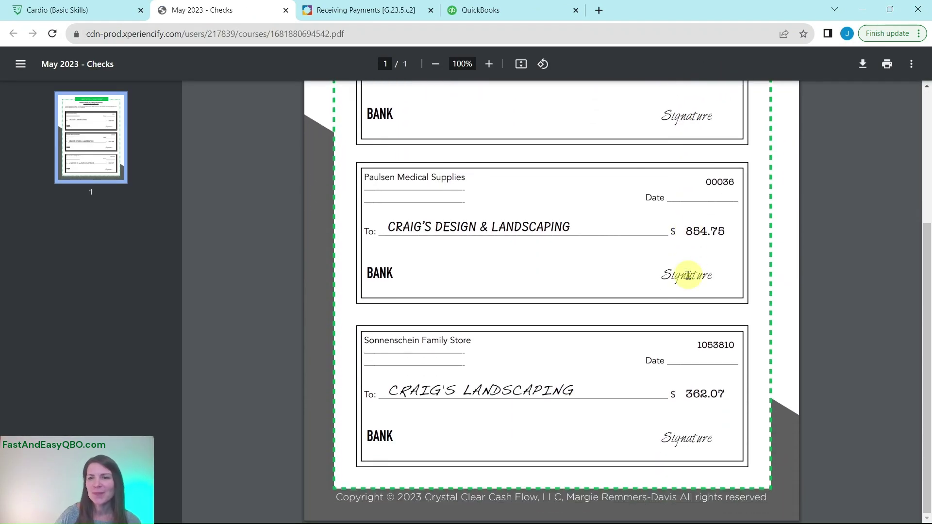
scroll(688, 275, "up", 4)
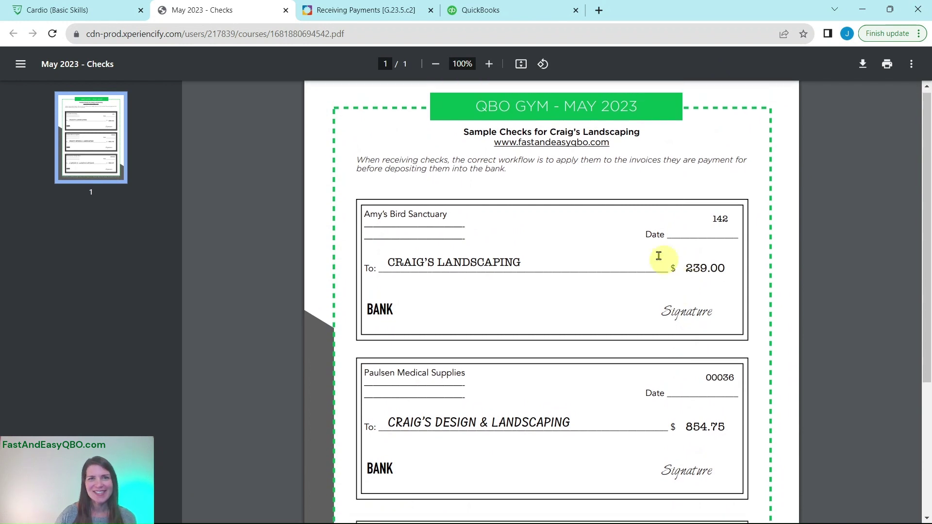
left_click(366, 10)
left_click(99, 170)
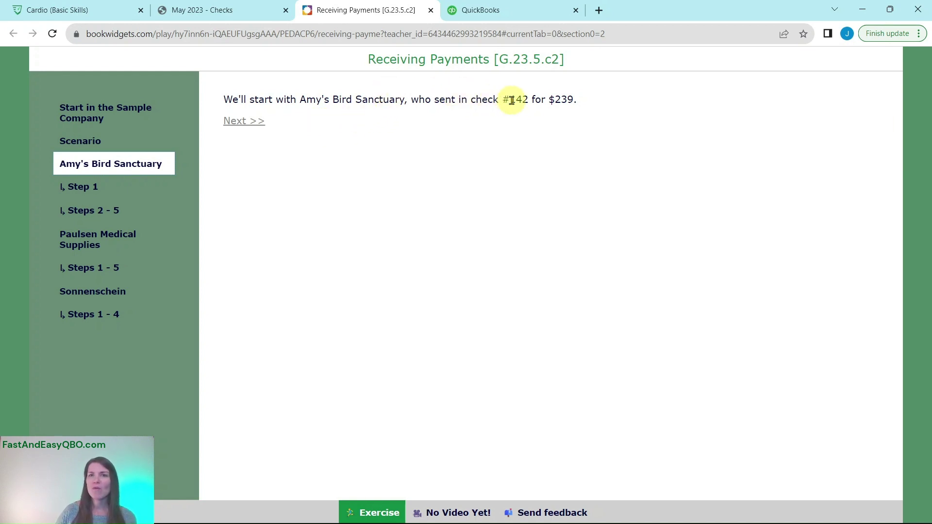
Review the sample checks and show Step 1 of the exercise
left_click(227, 19)
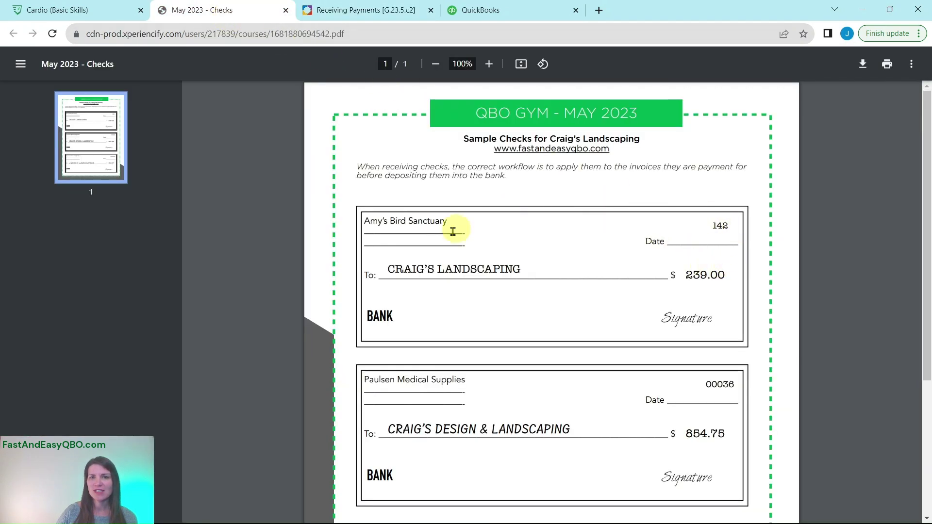
left_click(539, 11)
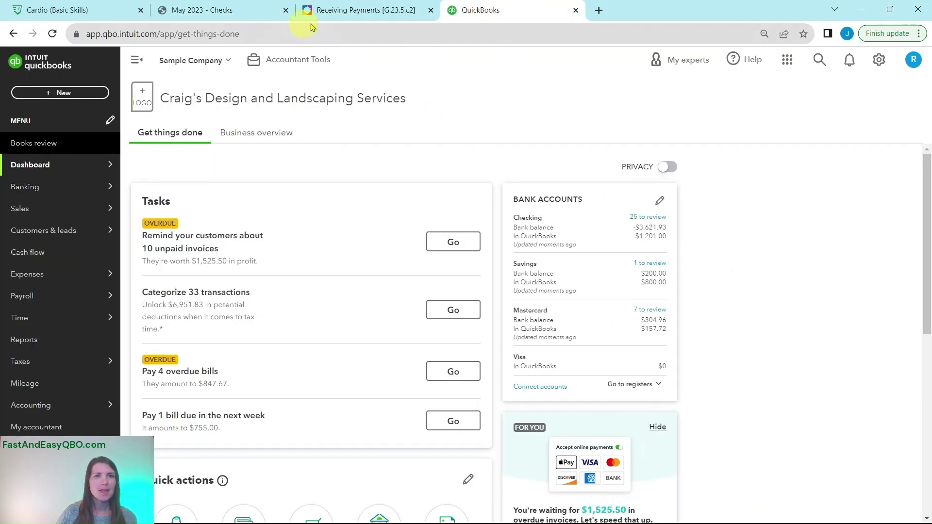
left_click(311, 12)
left_click(81, 191)
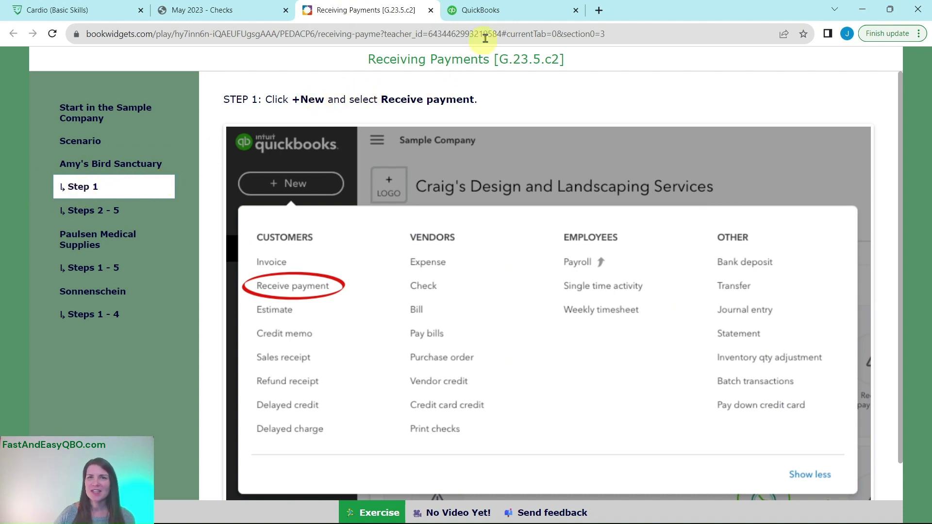
Start a blank Receive Payment form from + New in QuickBooks
left_click(501, 17)
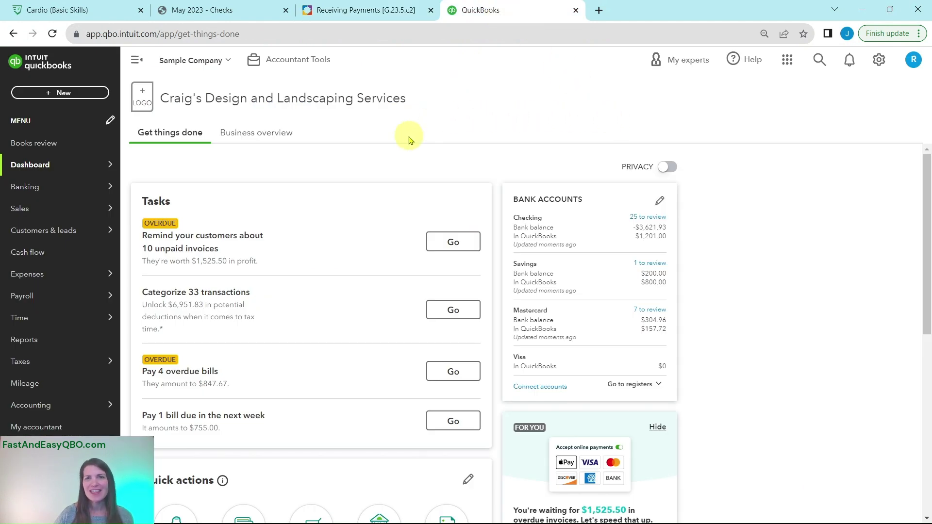
left_click(54, 95)
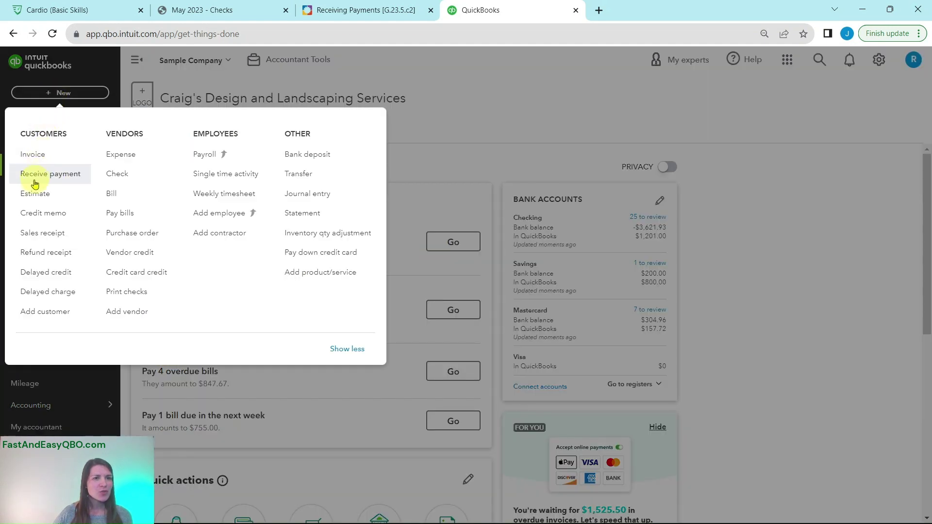
left_click(33, 174)
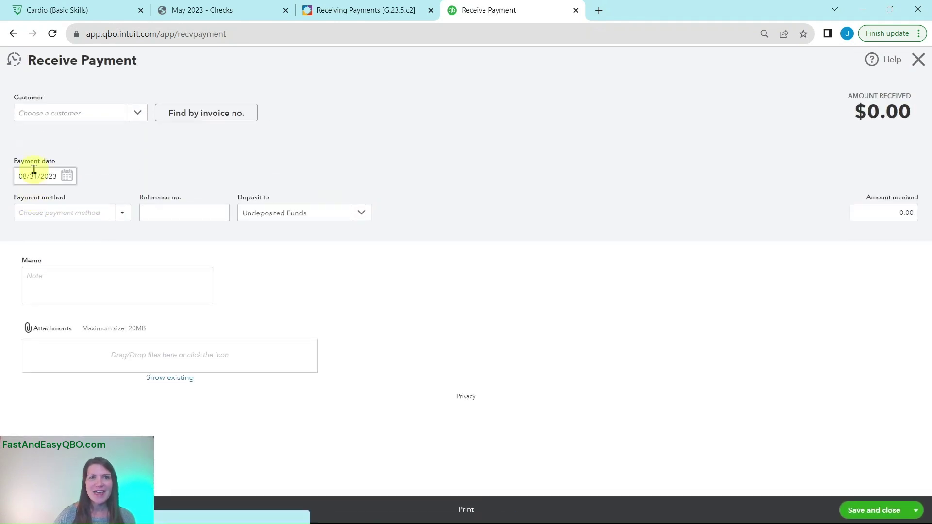
Read Steps 2–5, then set the payment's customer to Amy's Bird Sanctuary
left_click(346, 15)
left_click(106, 212)
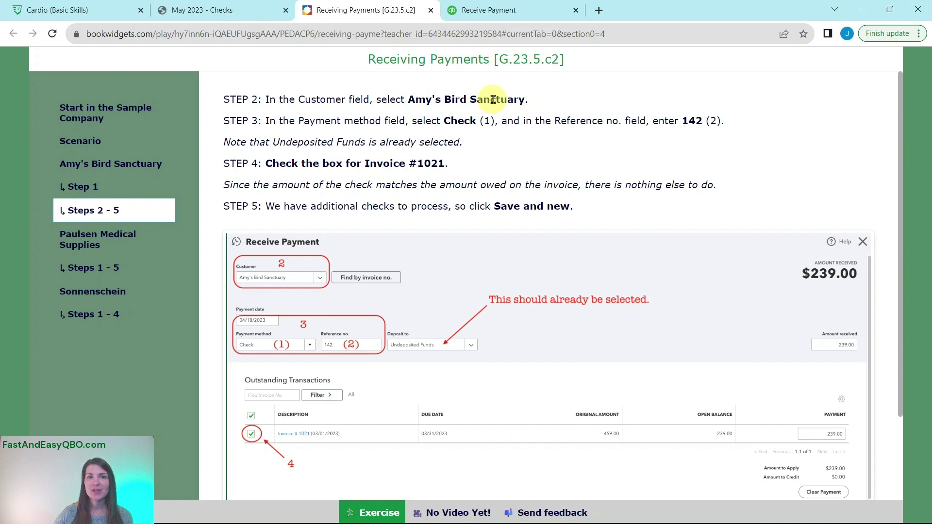
left_click(505, 12)
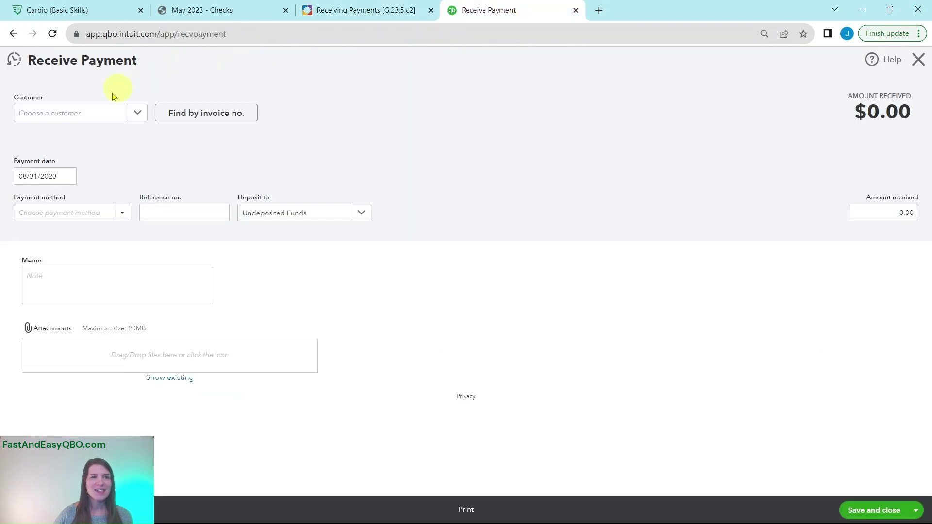
left_click(65, 115)
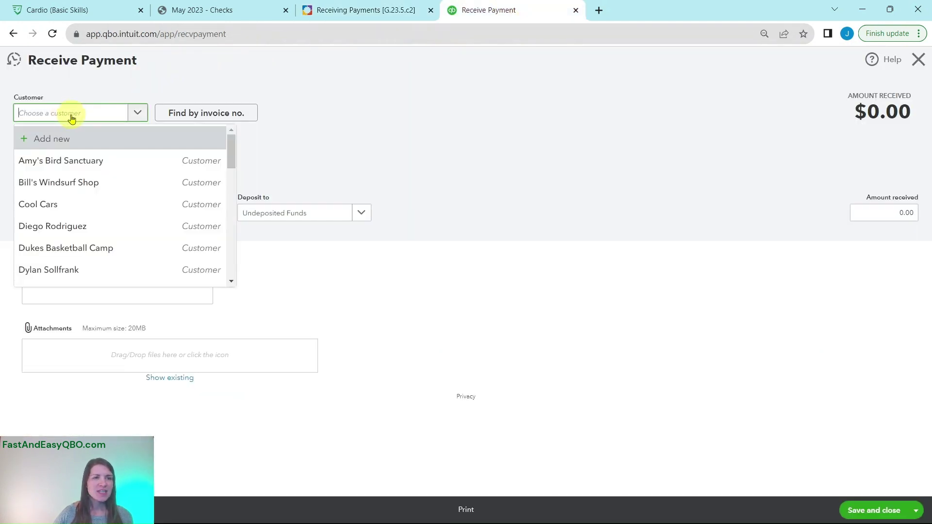
left_click(52, 167)
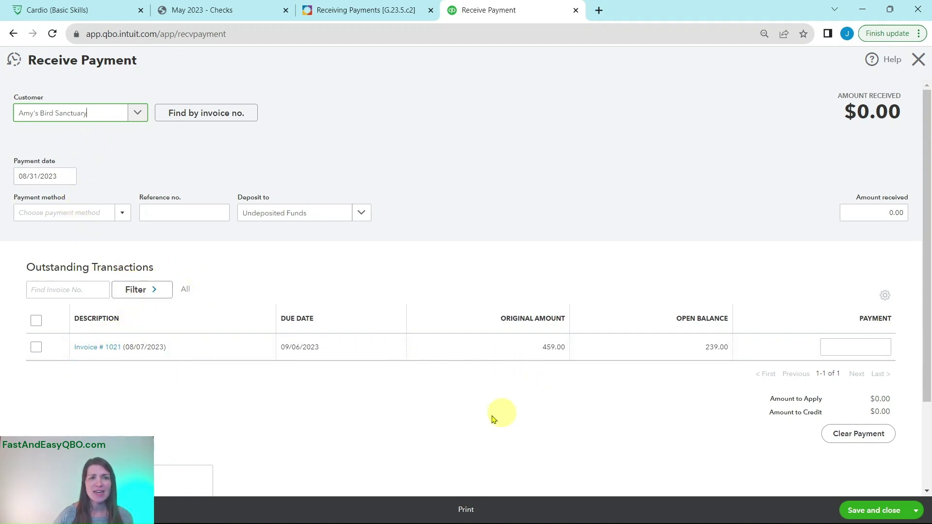
Cross-check the exercise instructions against sample check #142
left_click(343, 14)
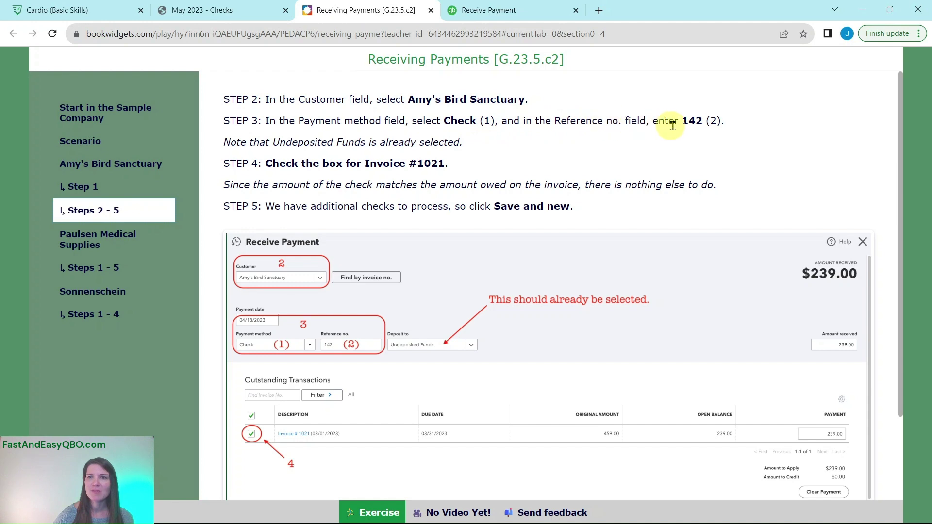
left_click(246, 16)
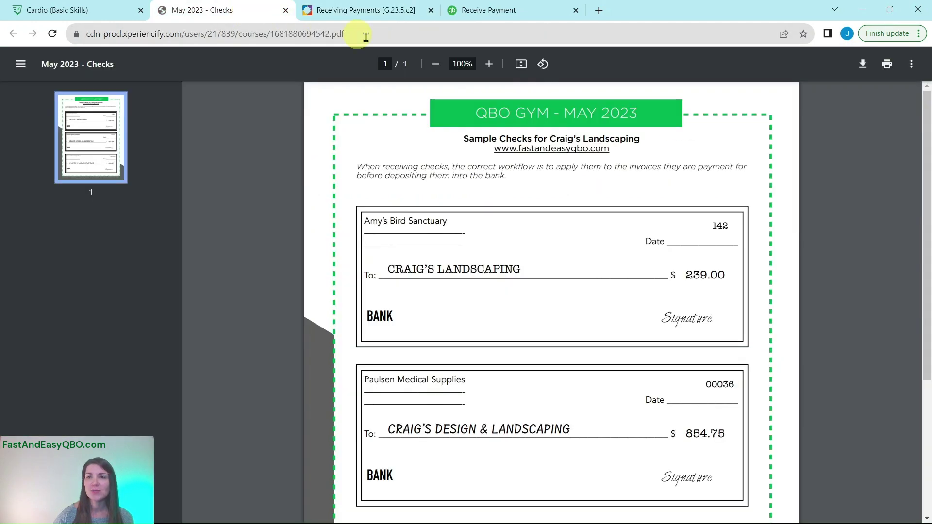
left_click(398, 11)
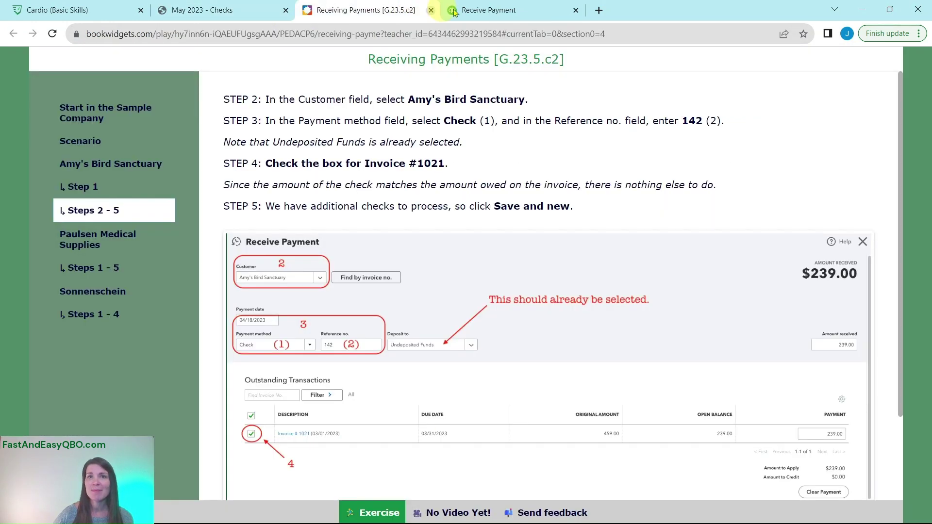
left_click(490, 12)
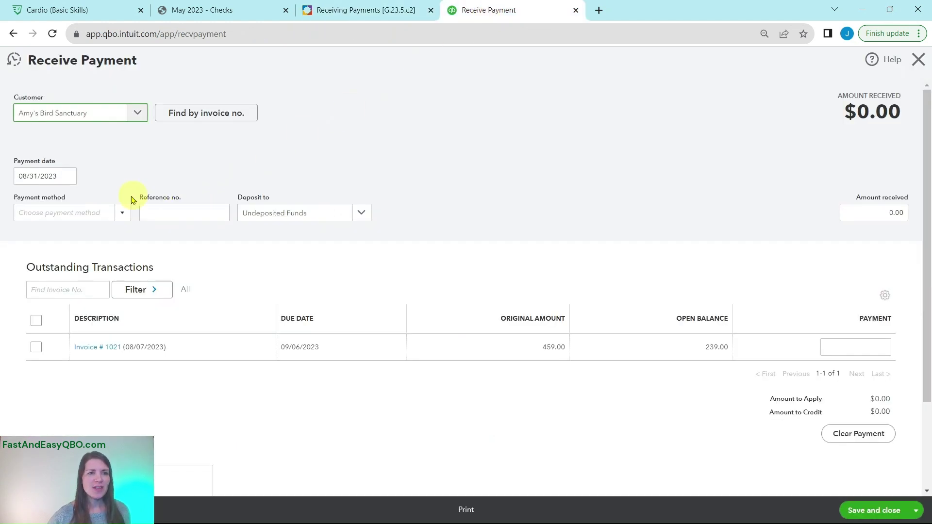
left_click(119, 213)
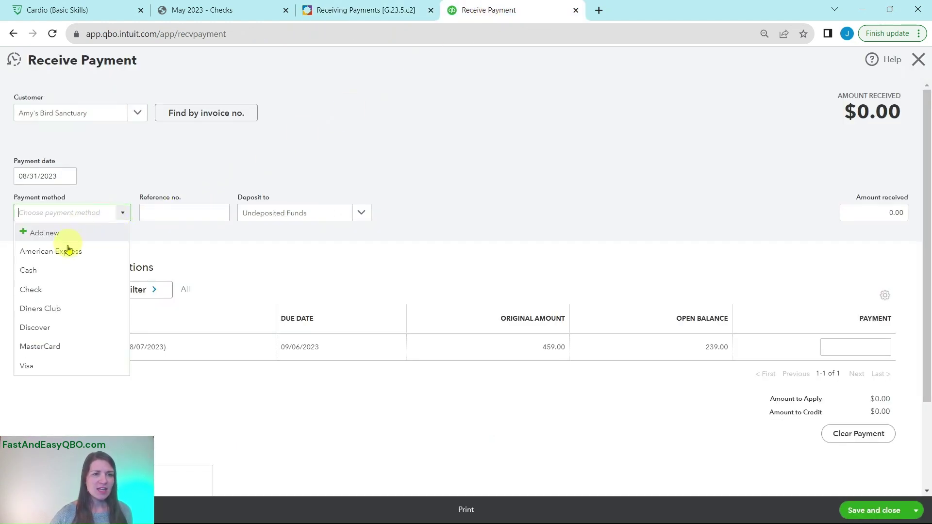
left_click(48, 293)
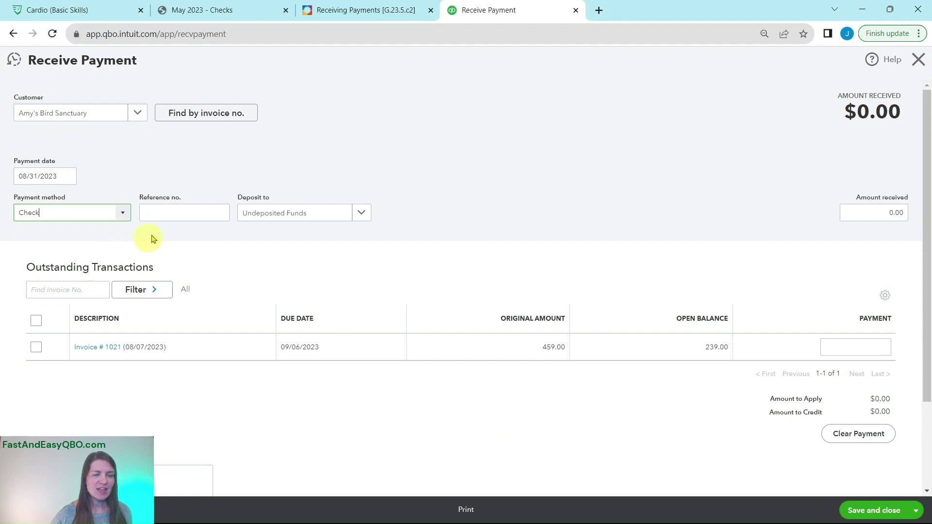
left_click(192, 213)
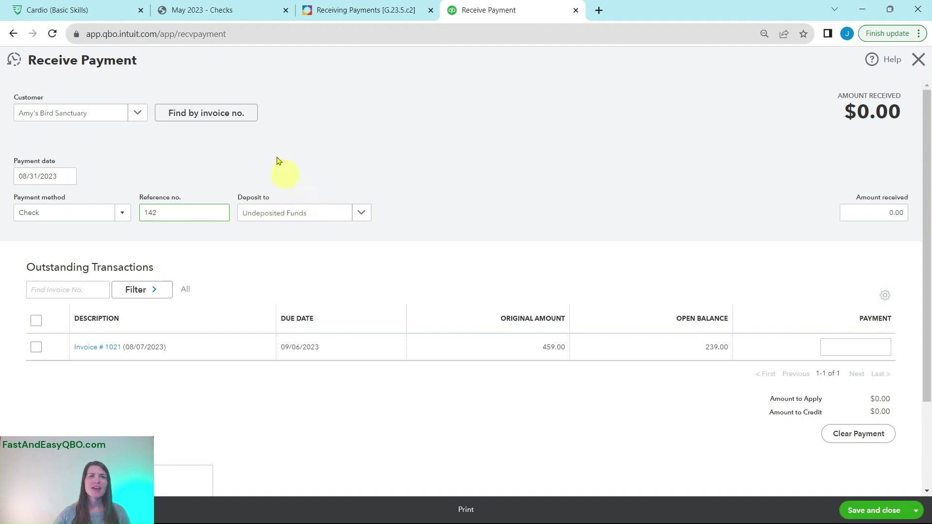
left_click(244, 14)
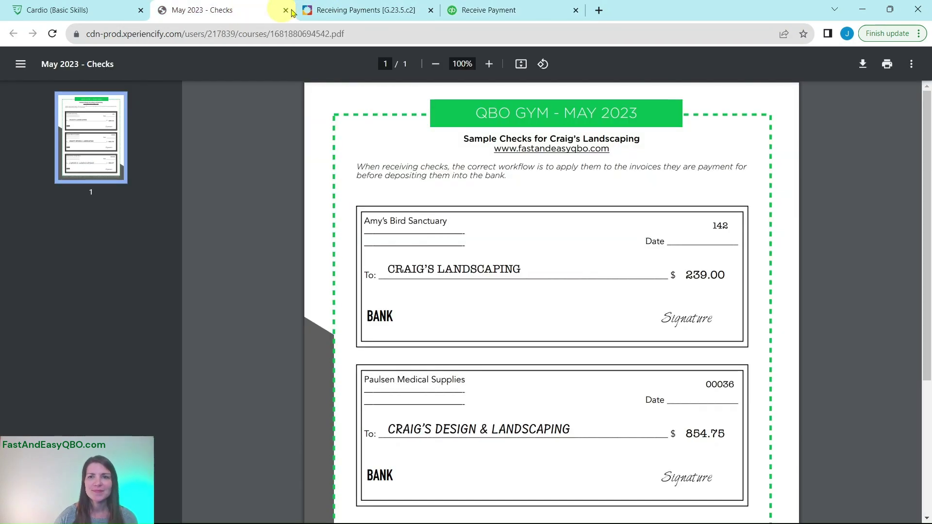
left_click(478, 10)
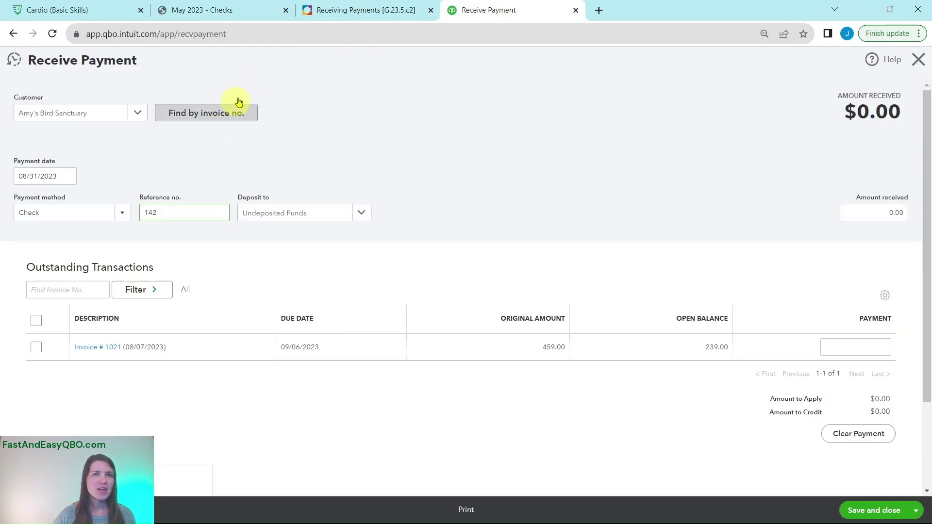
left_click(225, 10)
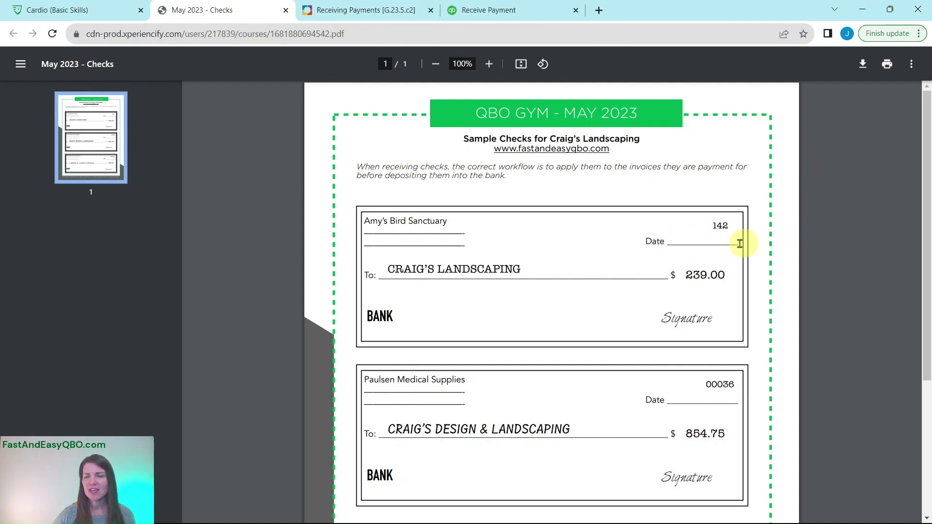
left_click(490, 11)
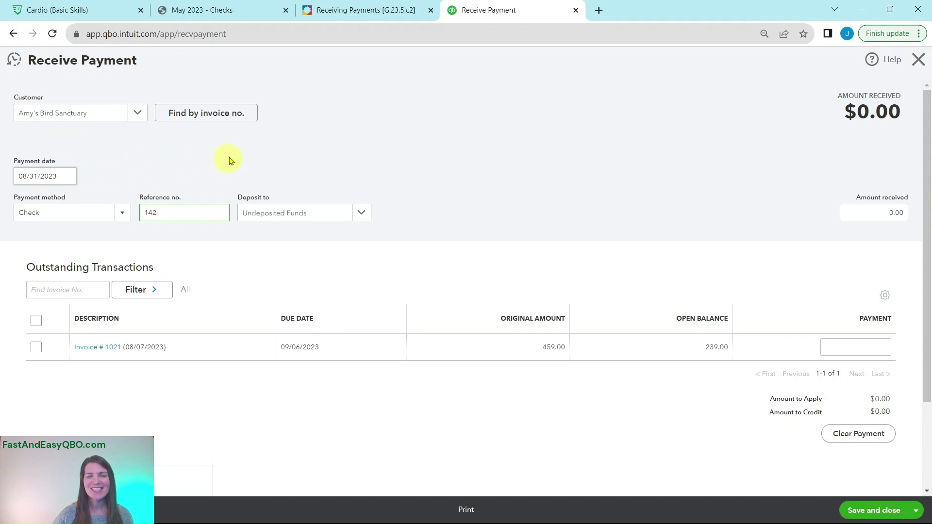
left_click(339, 15)
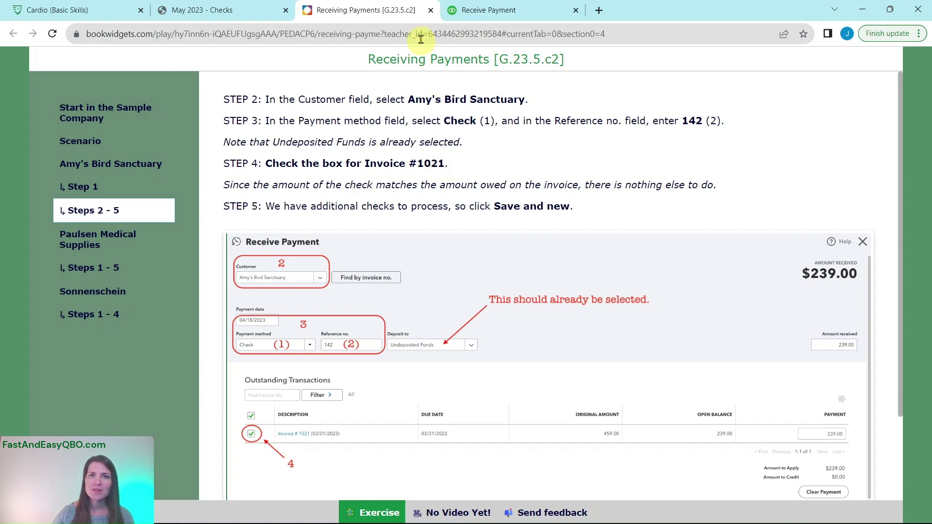
left_click(501, 20)
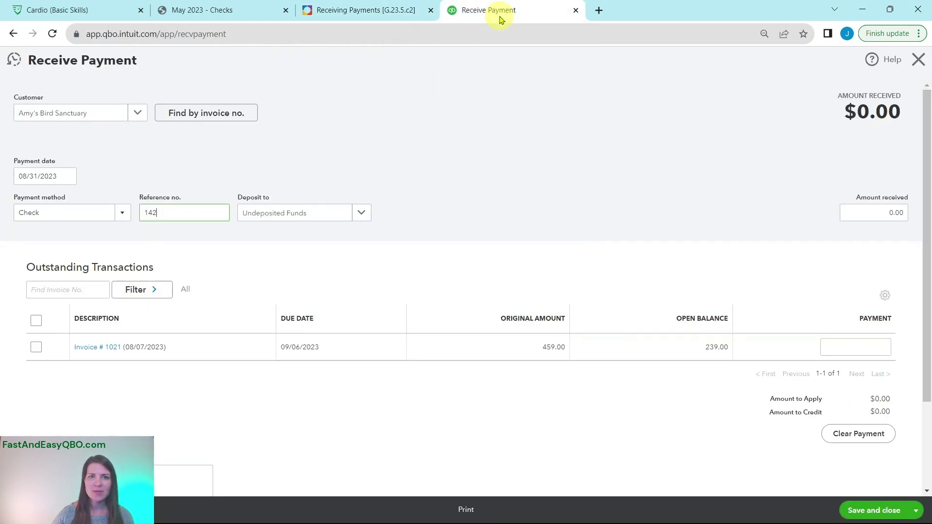
Apply the payment to Invoice #1021 and compare it with the $239 check
left_click(36, 348)
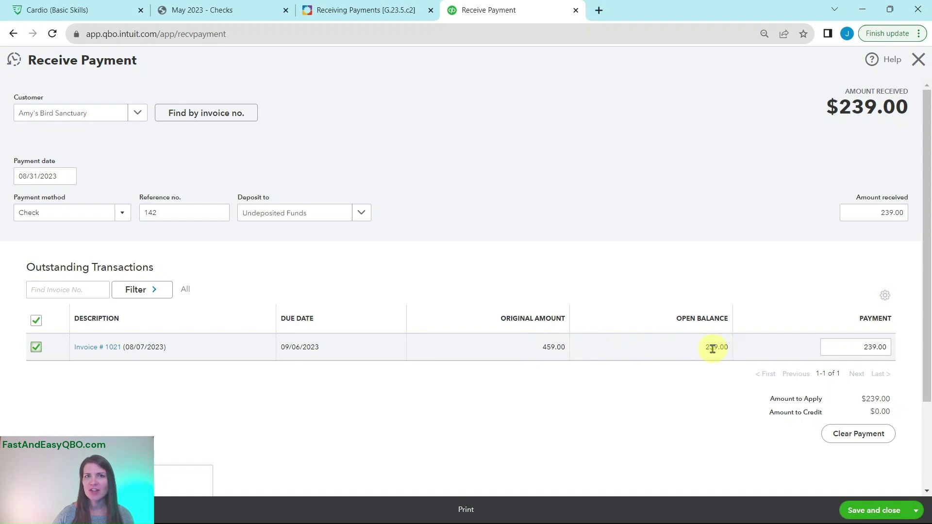
left_click(214, 11)
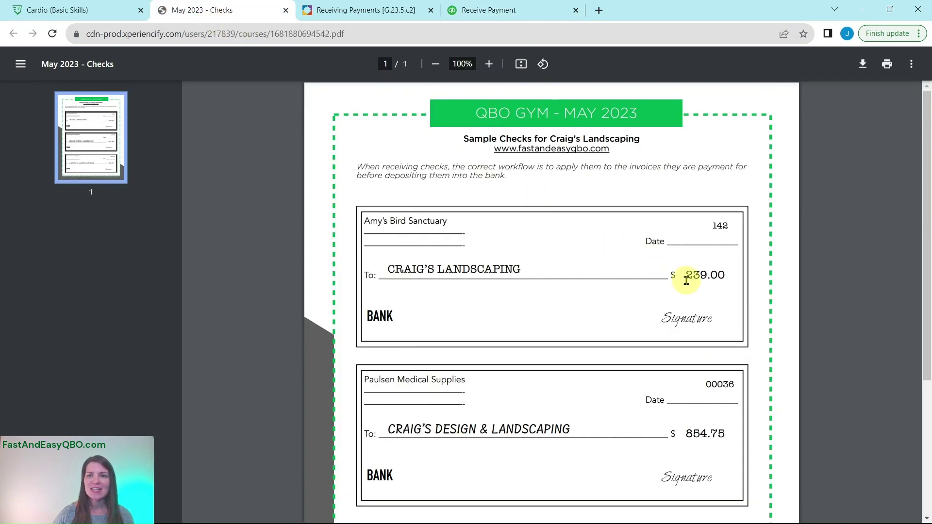
left_click(505, 17)
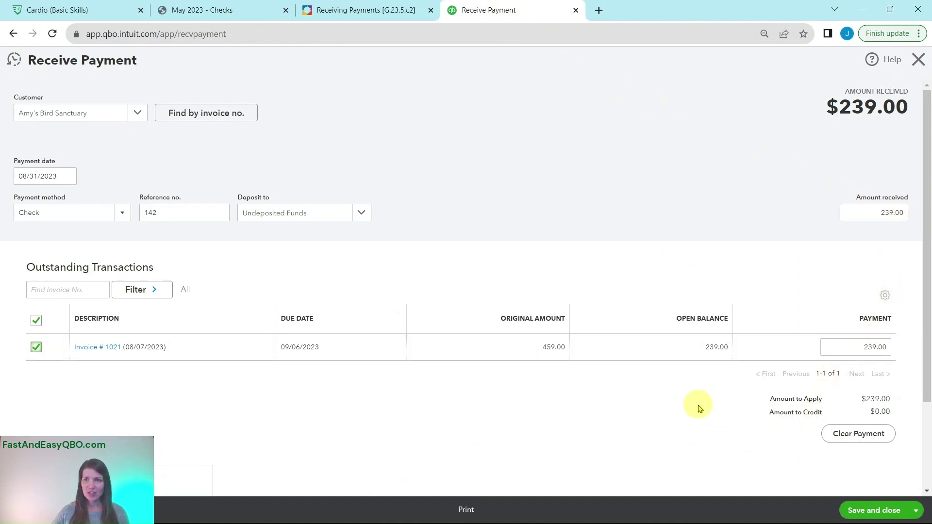
Save the payment with Save and new to start a blank form
left_click(339, 10)
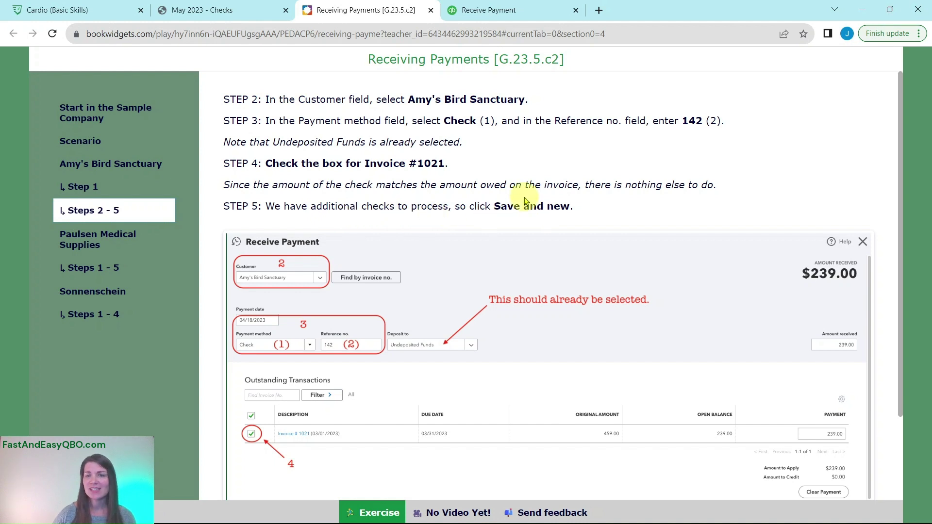
left_click(519, 10)
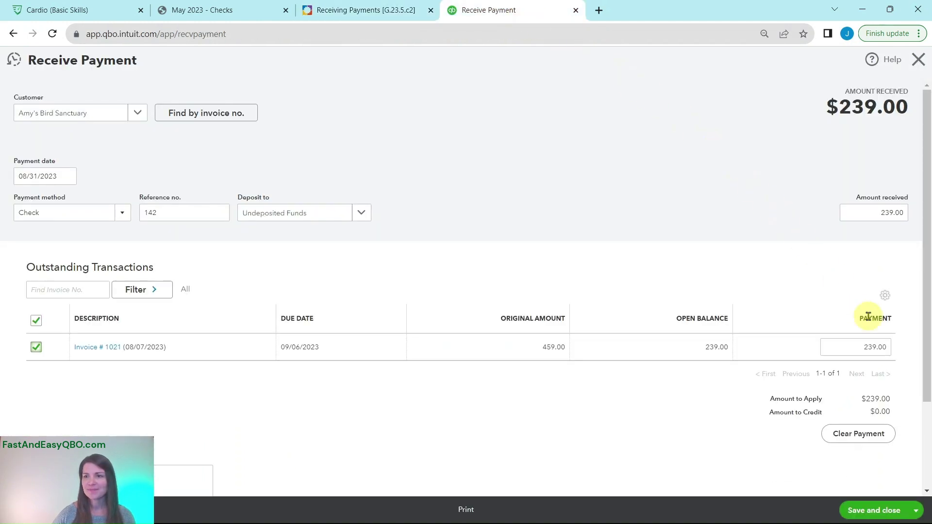
left_click(917, 511)
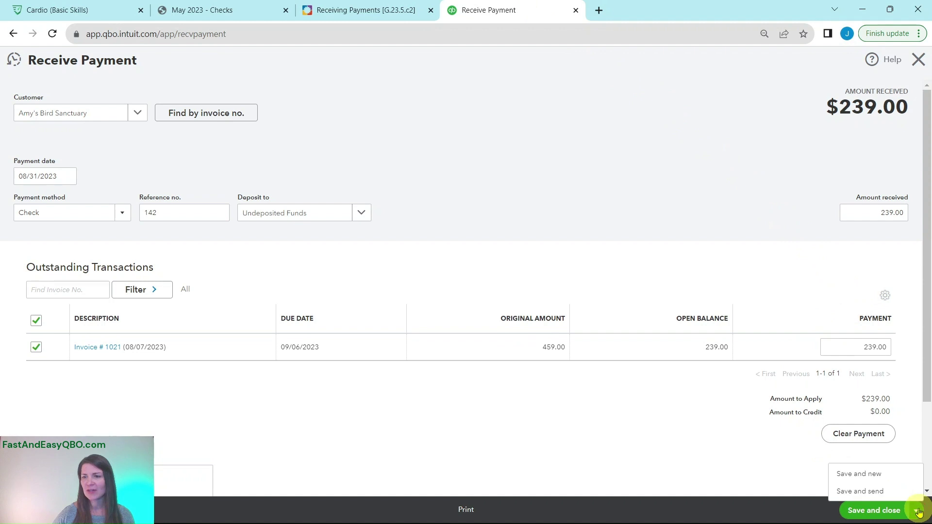
left_click(847, 475)
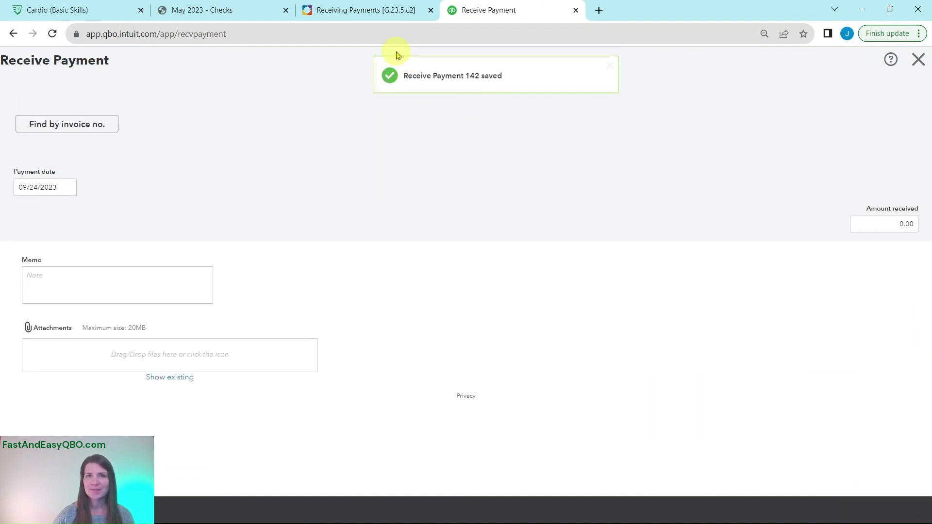
Show the Paulsen Medical Supplies section (check #00036 for $854.75)
left_click(338, 10)
scroll(502, 330, "down", 2)
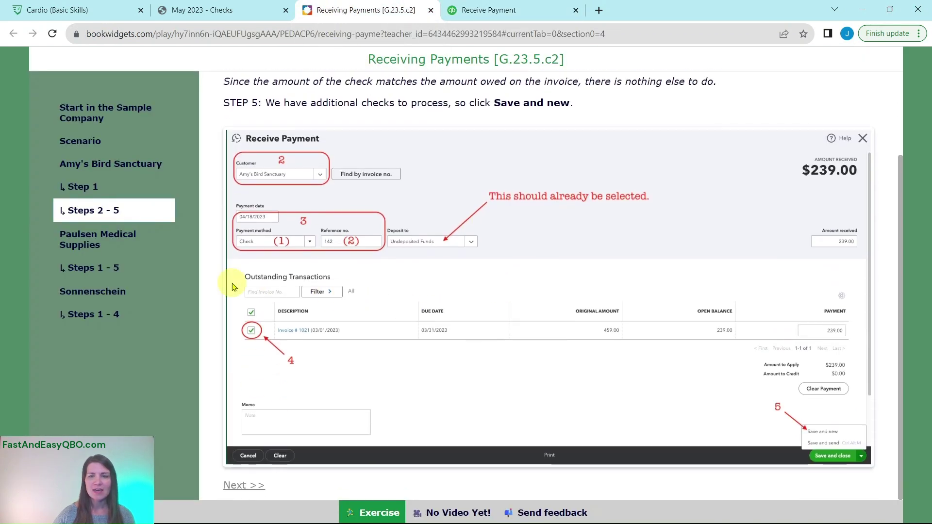
left_click(88, 245)
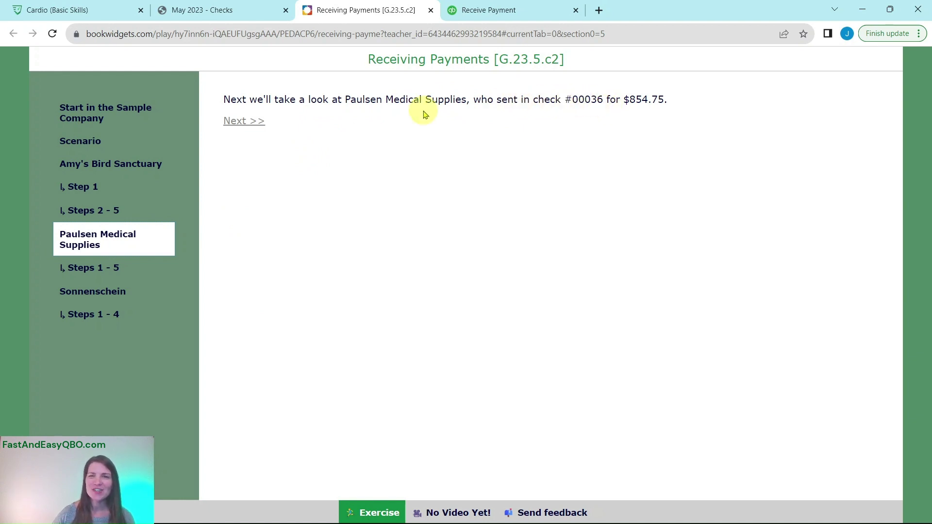
Review the Paulsen check and its Steps 1–5, then return to the blank payment form
left_click(196, 14)
scroll(640, 234, "down", 5)
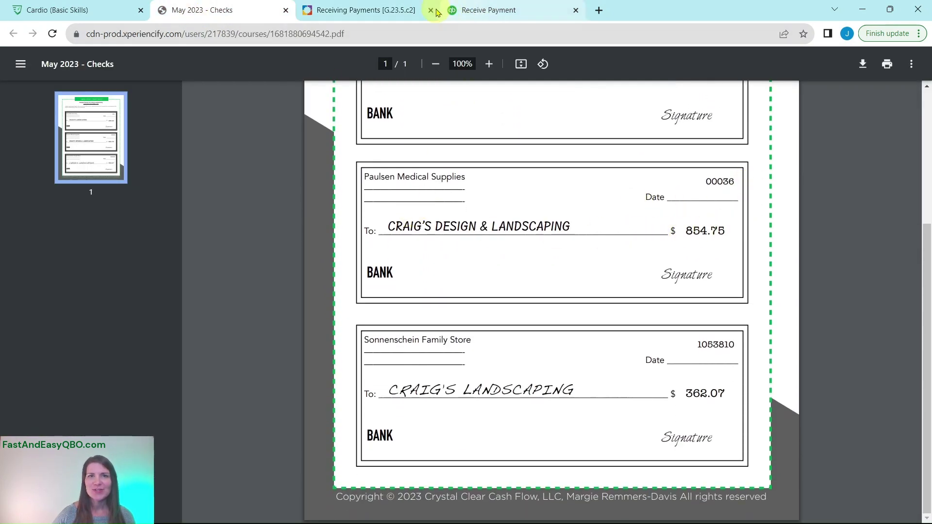
left_click(365, 11)
left_click(86, 276)
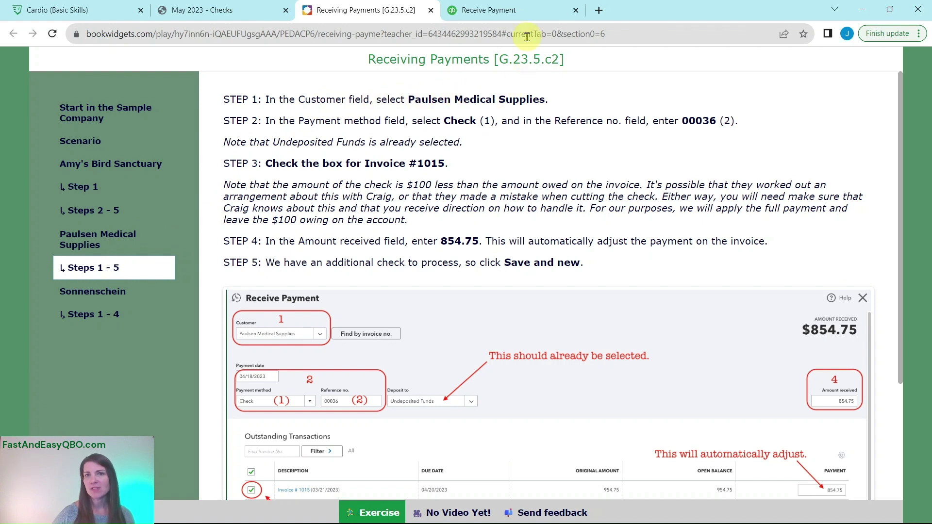
left_click(528, 11)
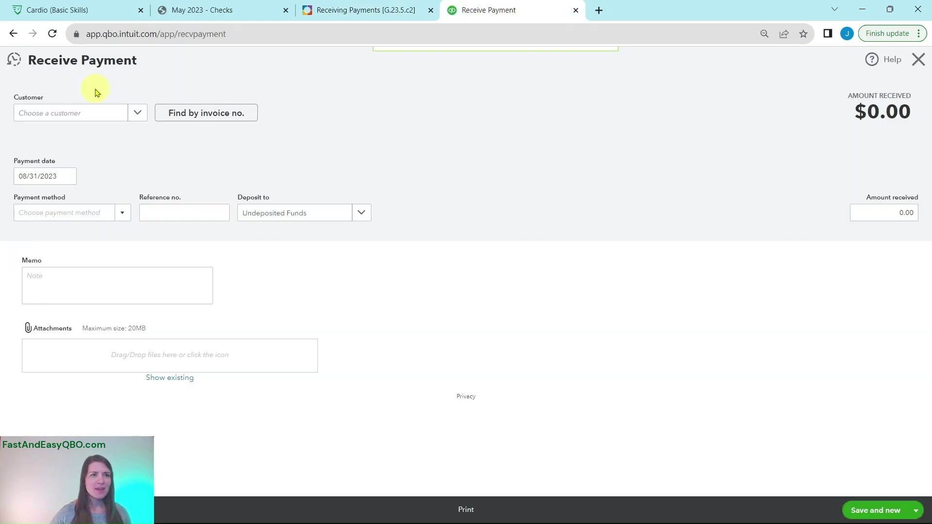
Set the customer to Paulsen Medical Supplies, searching with 'pa'
left_click(59, 117)
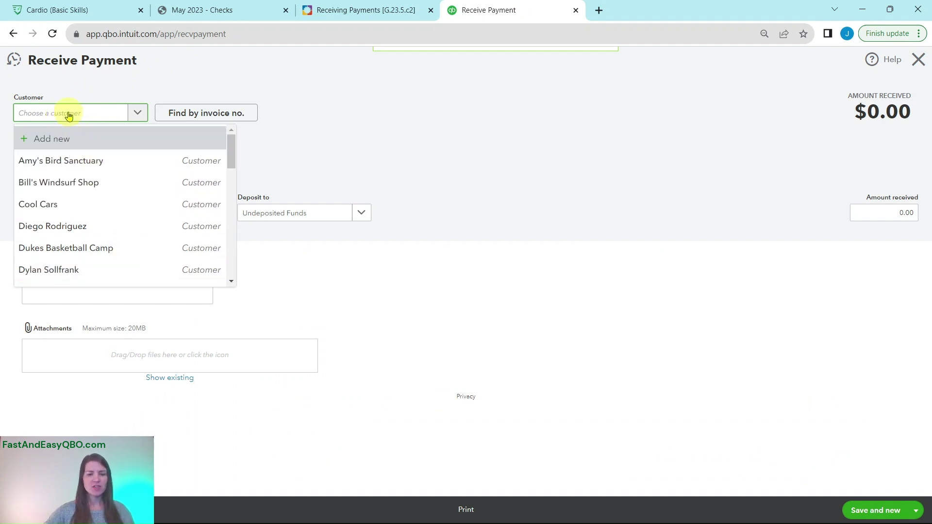
type("paulsen")
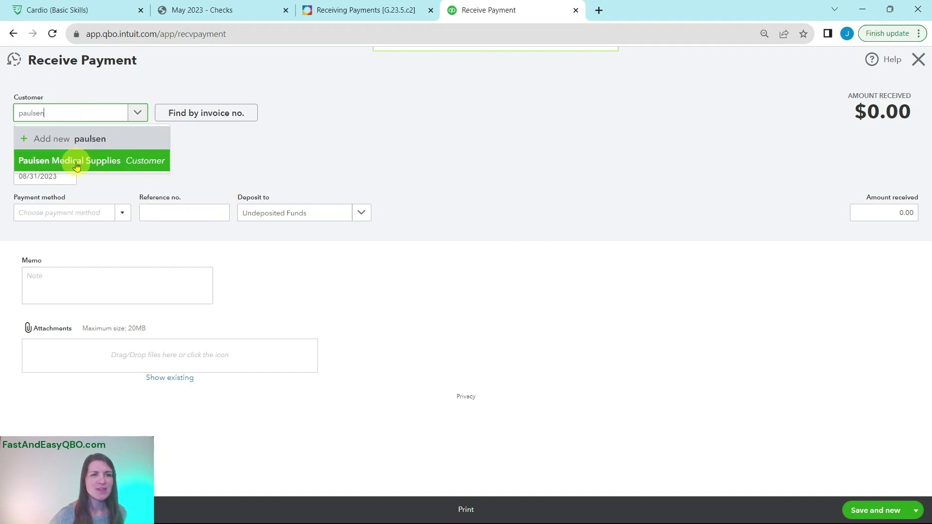
left_click(77, 166)
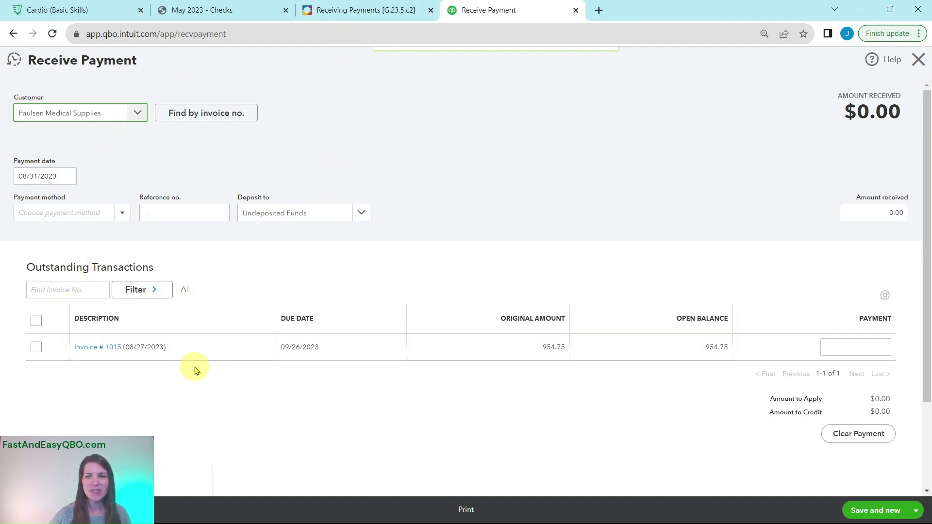
left_click(353, 15)
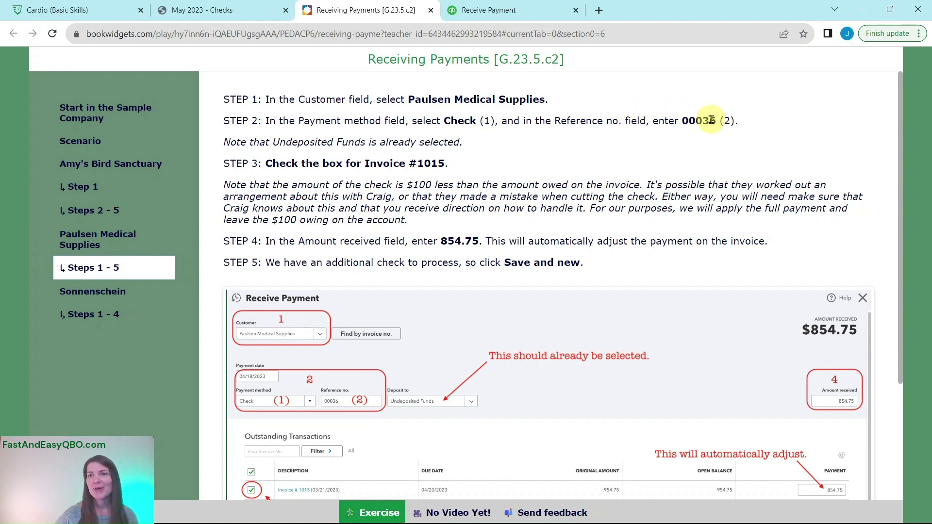
left_click(509, 10)
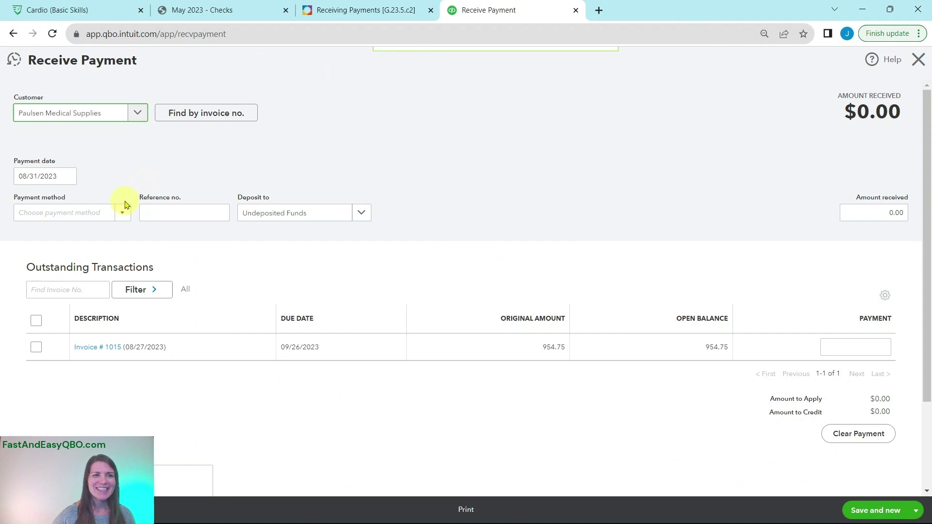
Set payment method to Check and reference number 00036
left_click(122, 215)
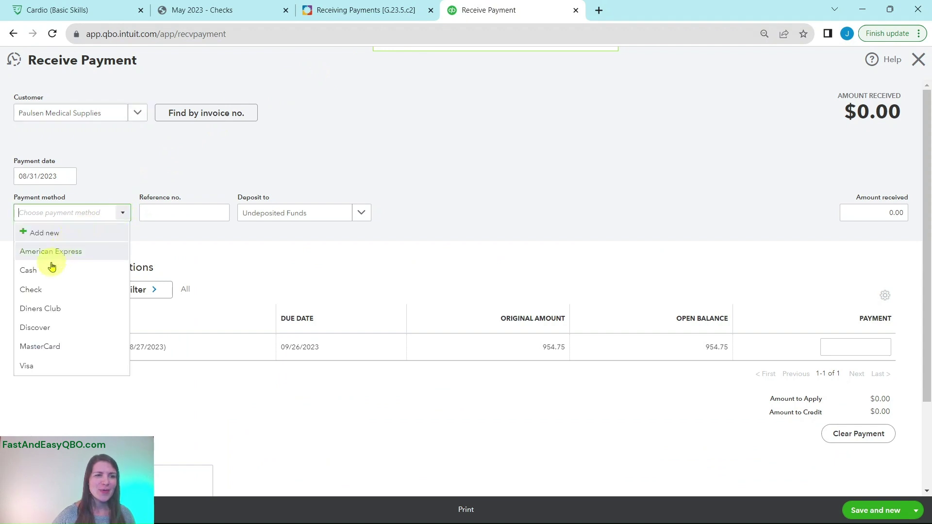
left_click(31, 289)
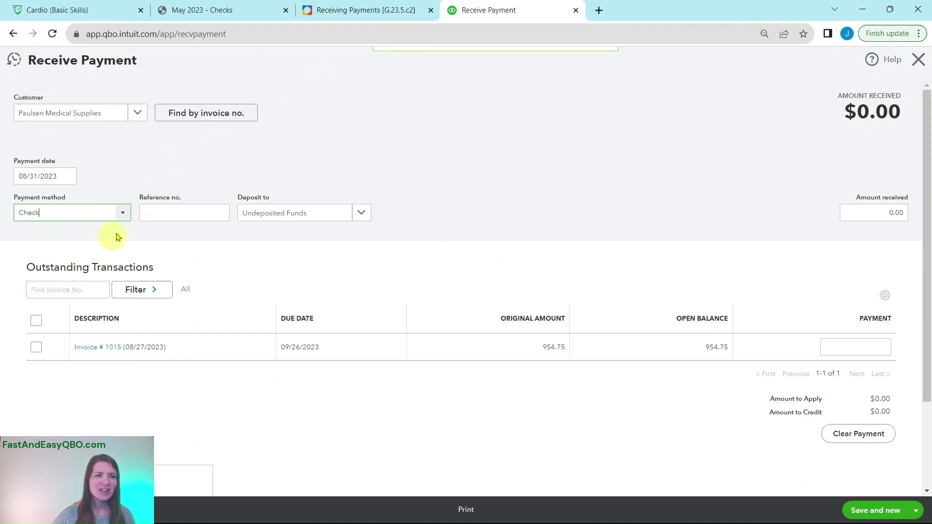
left_click(176, 211)
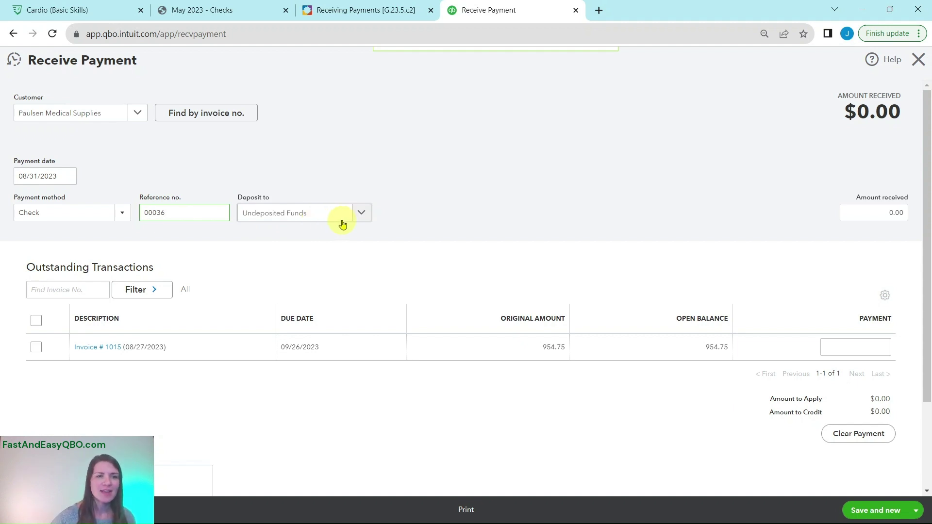
left_click(323, 9)
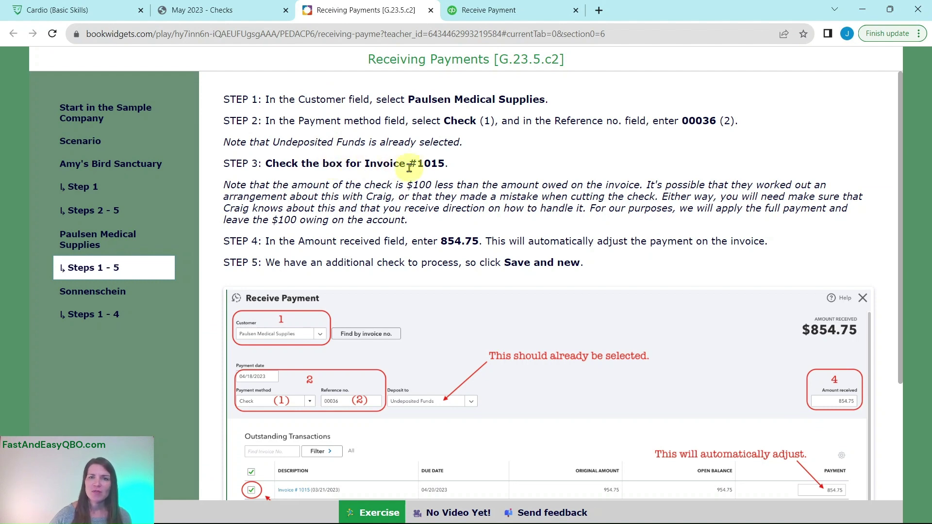
Apply the payment to Invoice #1015 and compare with the Paulsen check amount
left_click(473, 14)
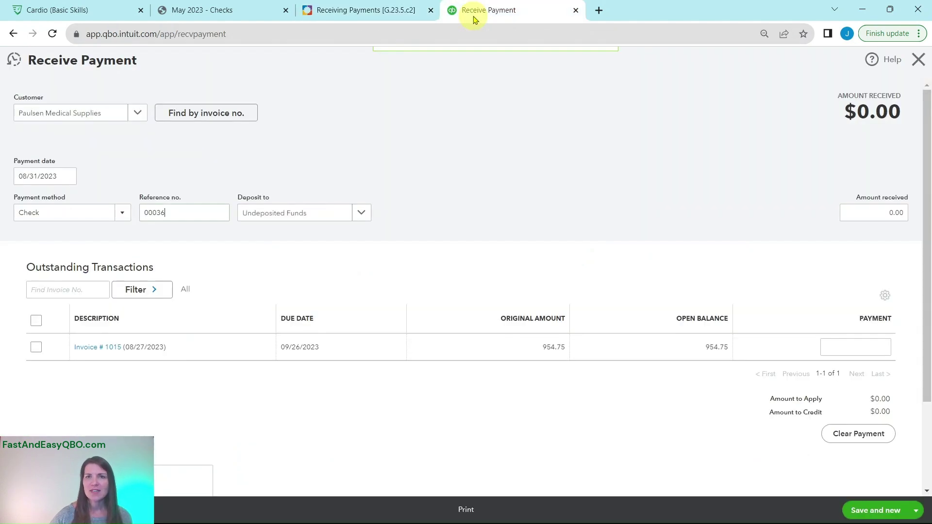
left_click(36, 348)
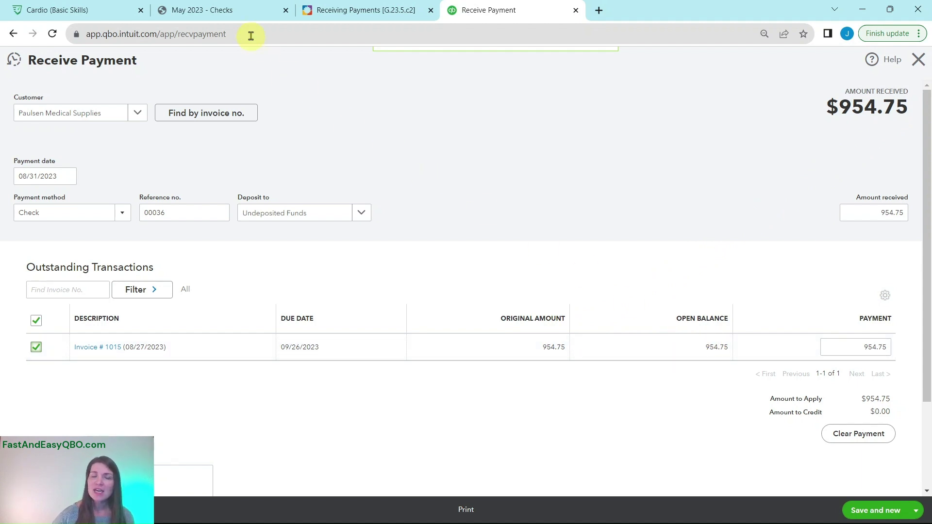
left_click(216, 9)
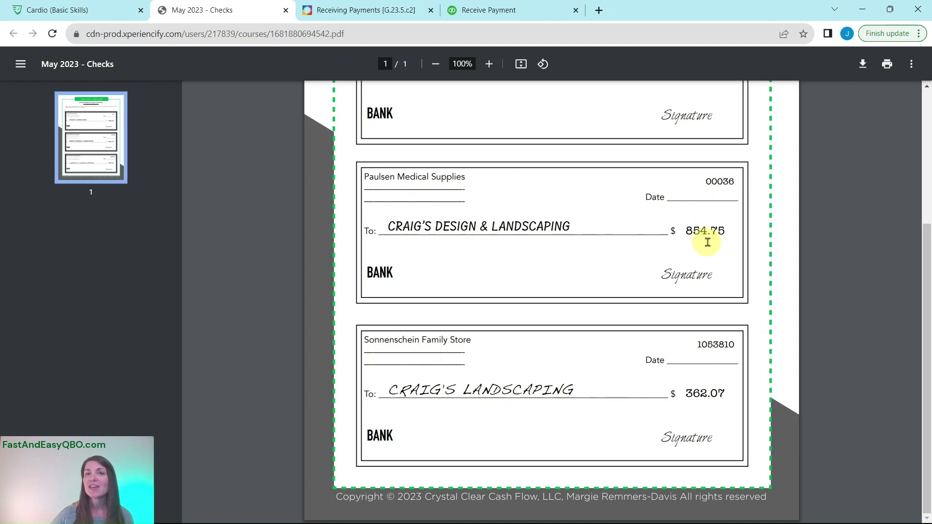
left_click(397, 14)
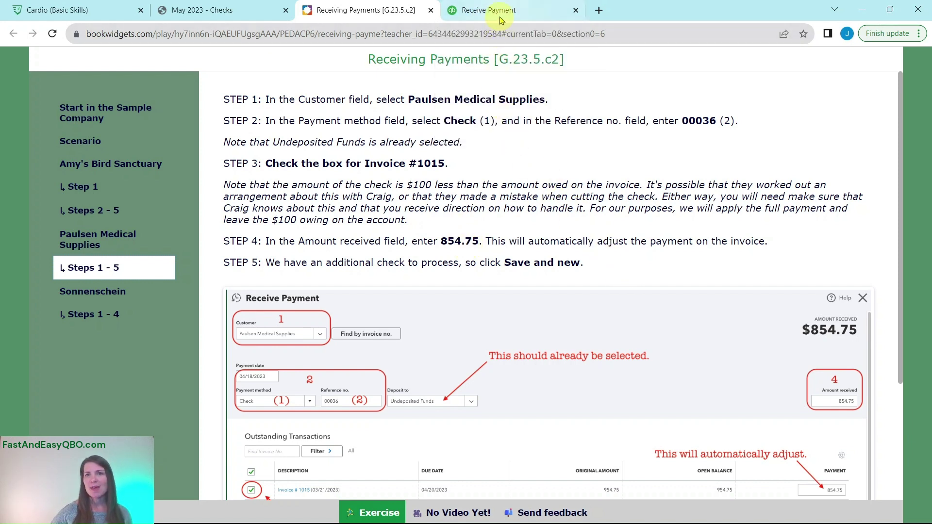
Change the amount received to 854.75
left_click(501, 18)
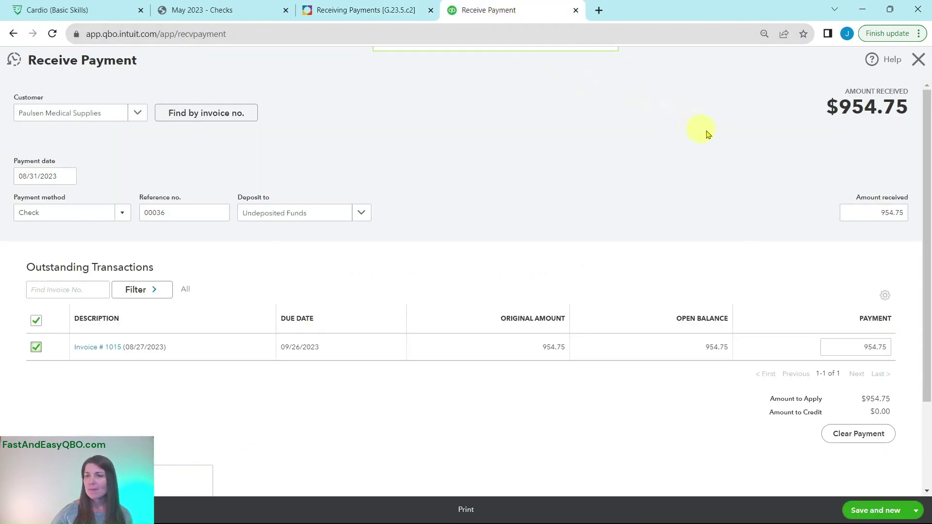
left_click(888, 214)
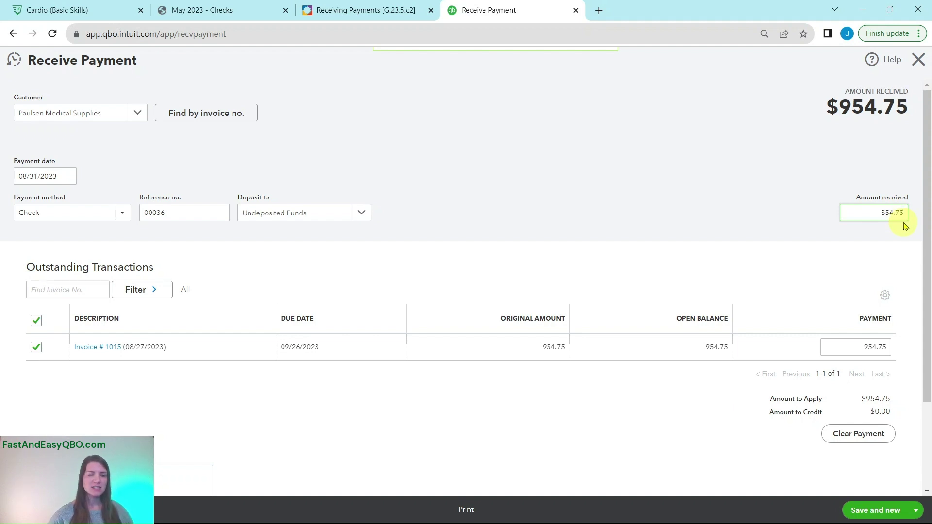
type("854.75")
left_click(893, 187)
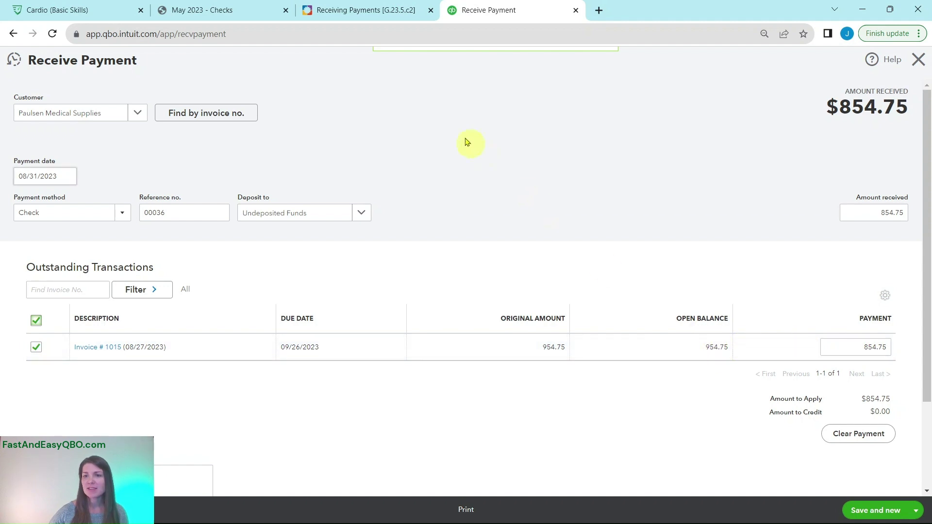
Verify against the instructions and save payment 00036 with Save and new
left_click(364, 14)
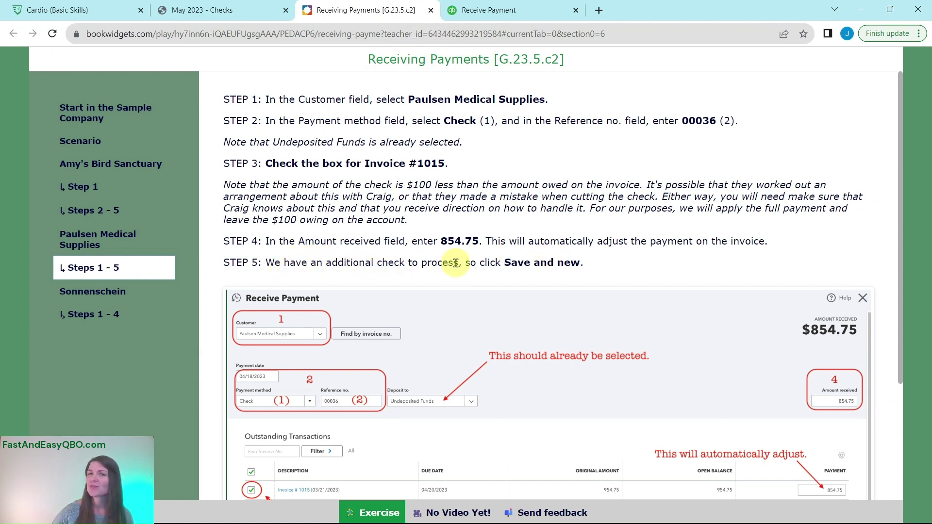
left_click(515, 13)
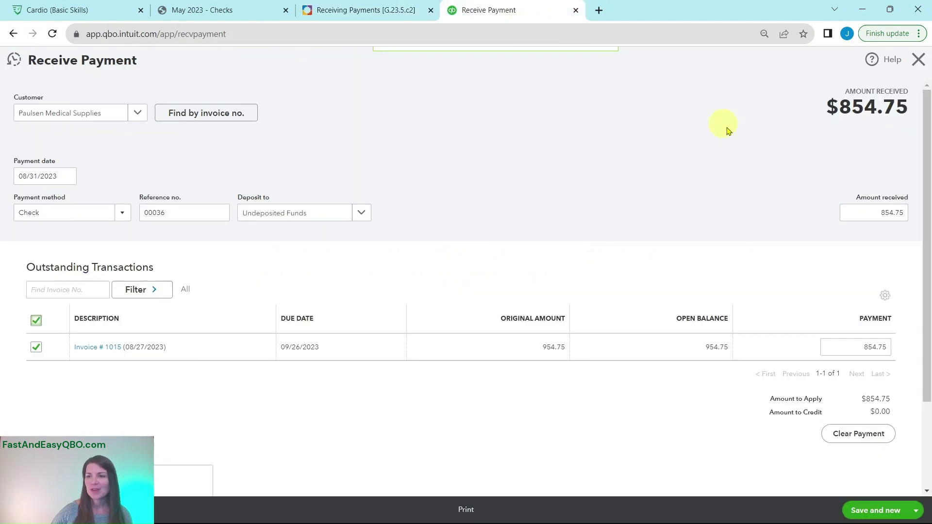
left_click(875, 511)
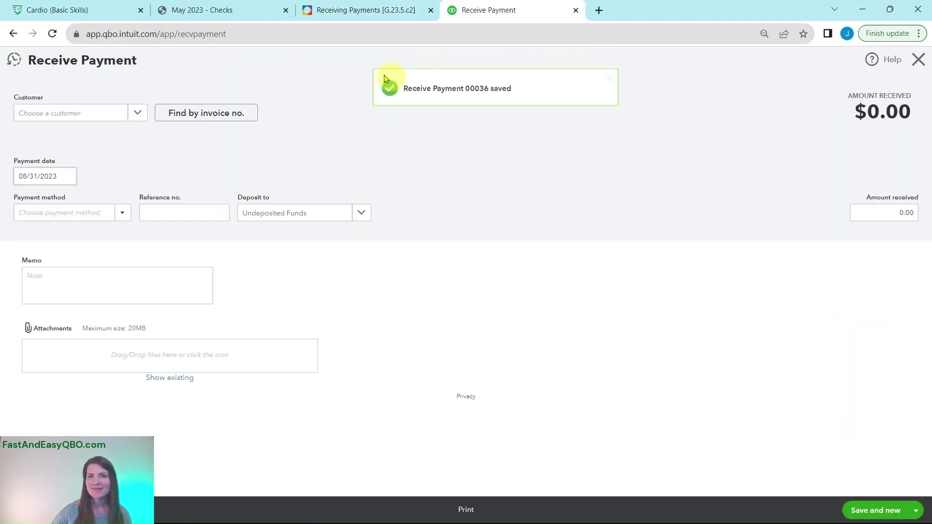
Bring up Sonnenschein Steps 1–4 in BookWidgets: check 1053810 for $362.07, Invoice #1037
left_click(383, 16)
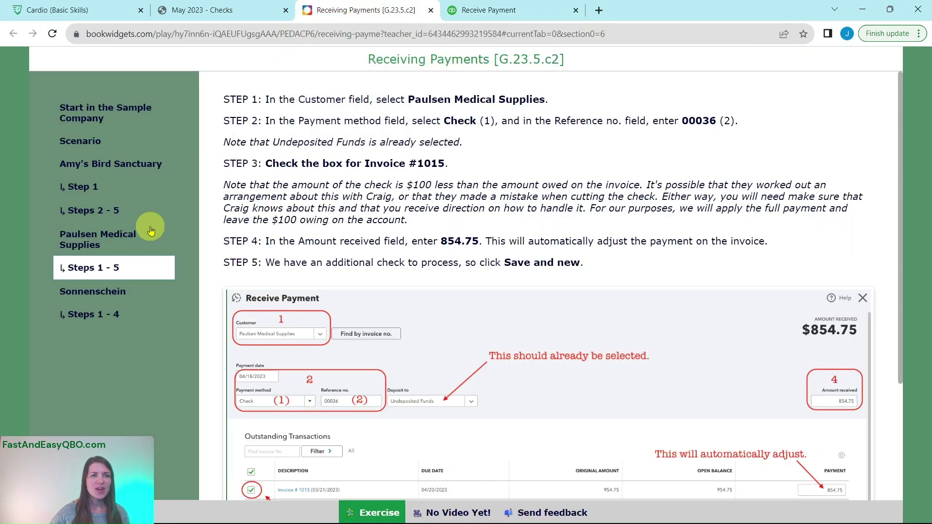
left_click(92, 291)
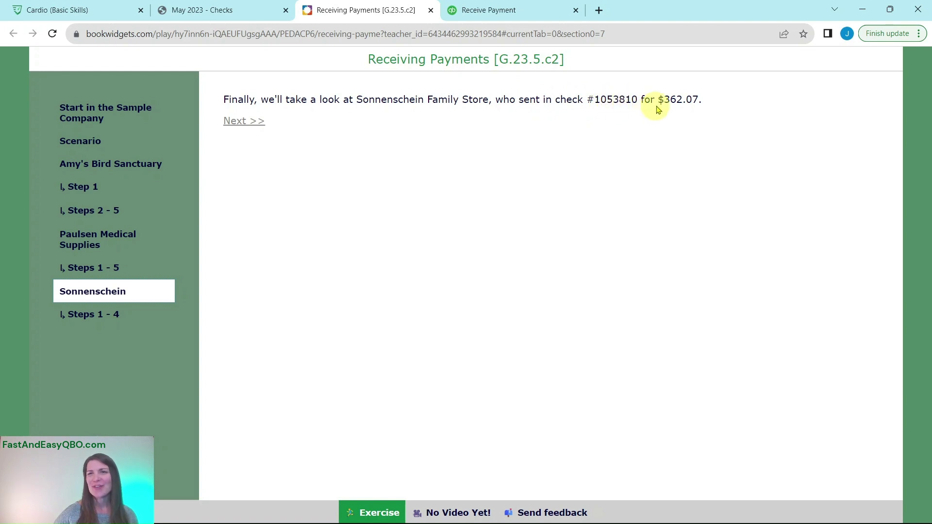
left_click(238, 11)
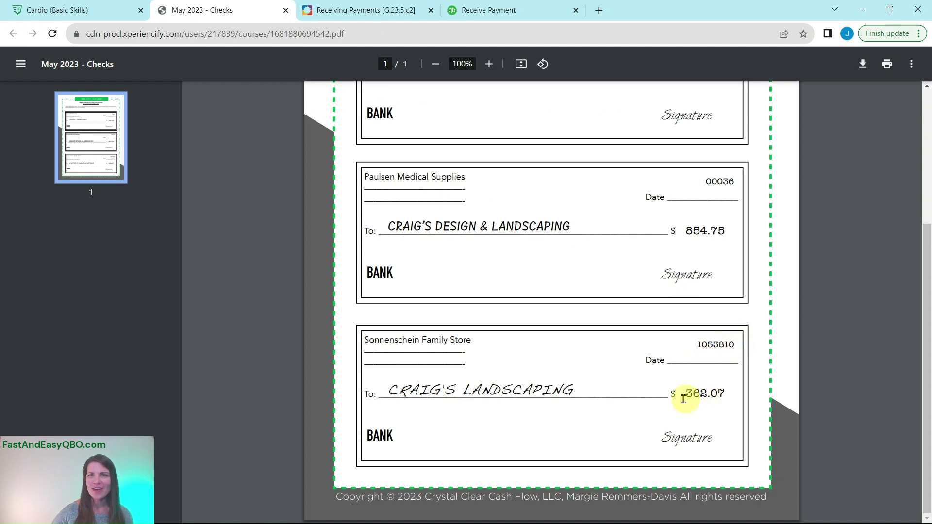
left_click(386, 10)
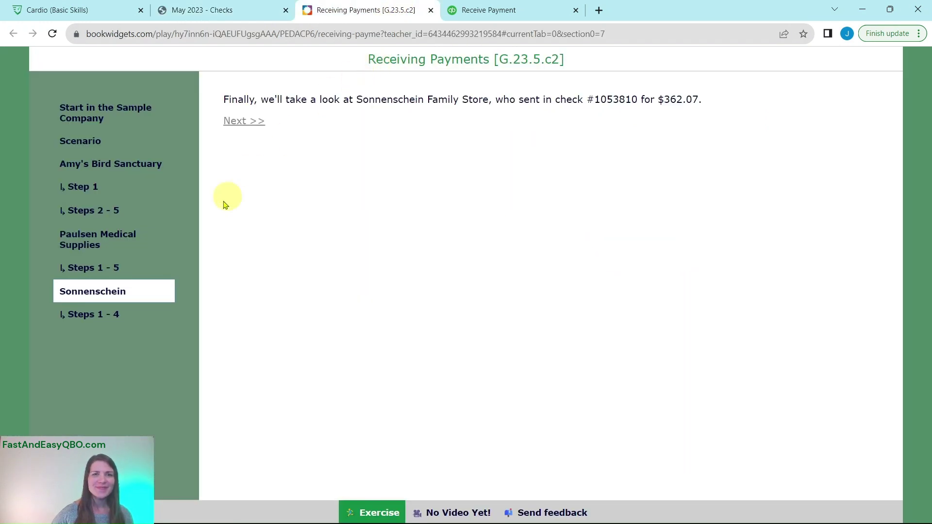
left_click(106, 321)
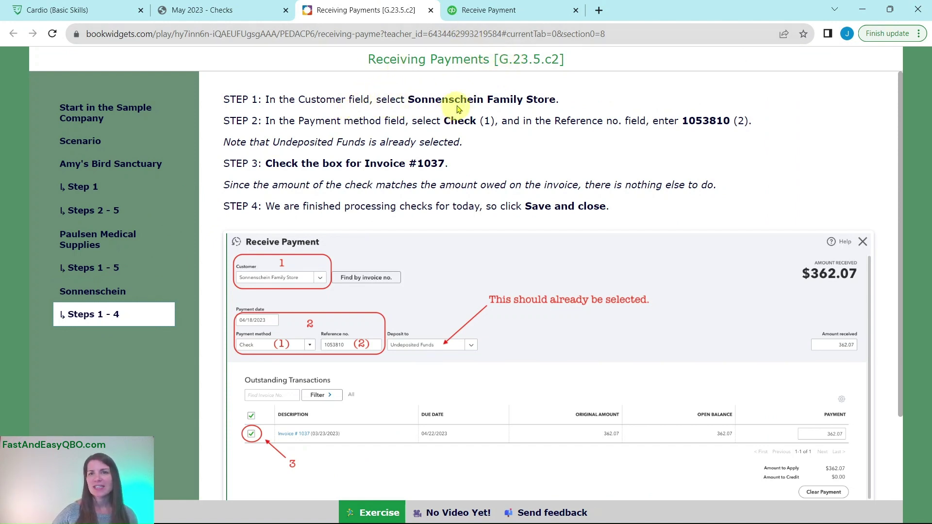
Choose Sonnenschein Family Store as the customer on the payment form
left_click(515, 11)
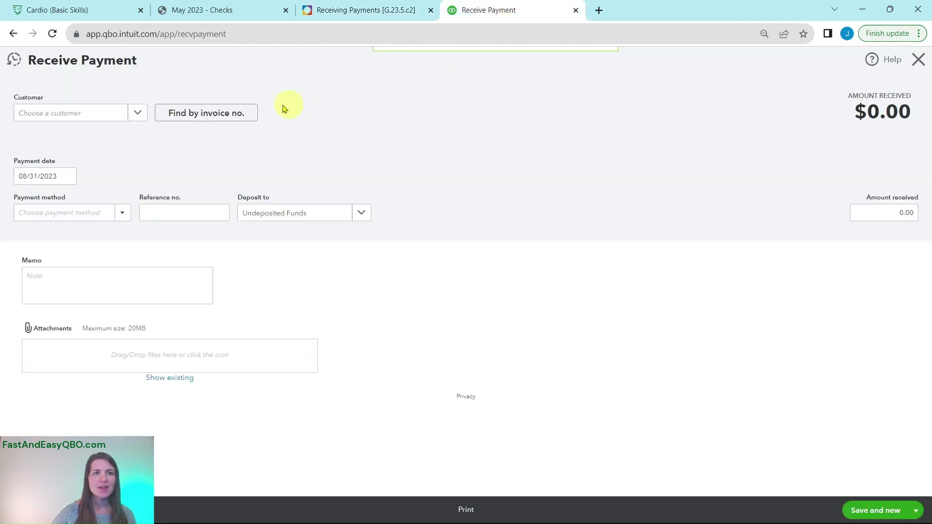
left_click(57, 113)
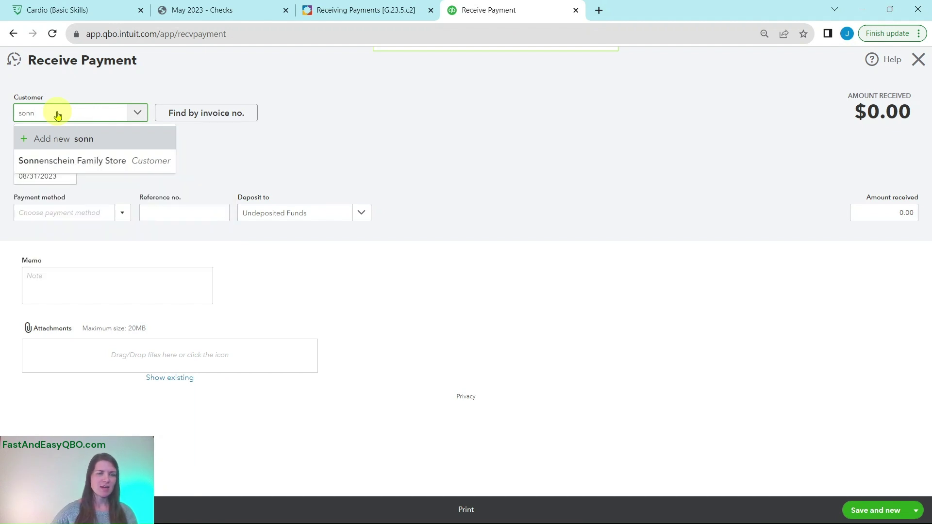
left_click(91, 163)
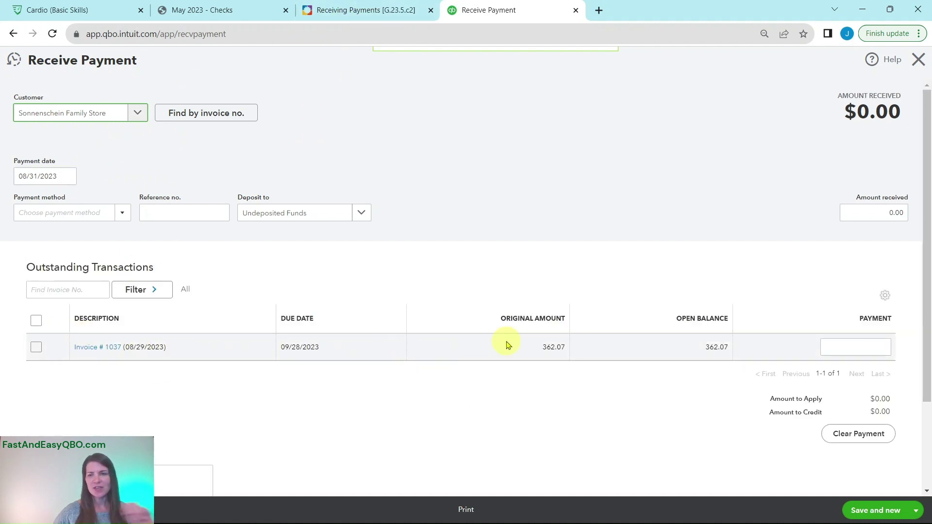
left_click(359, 11)
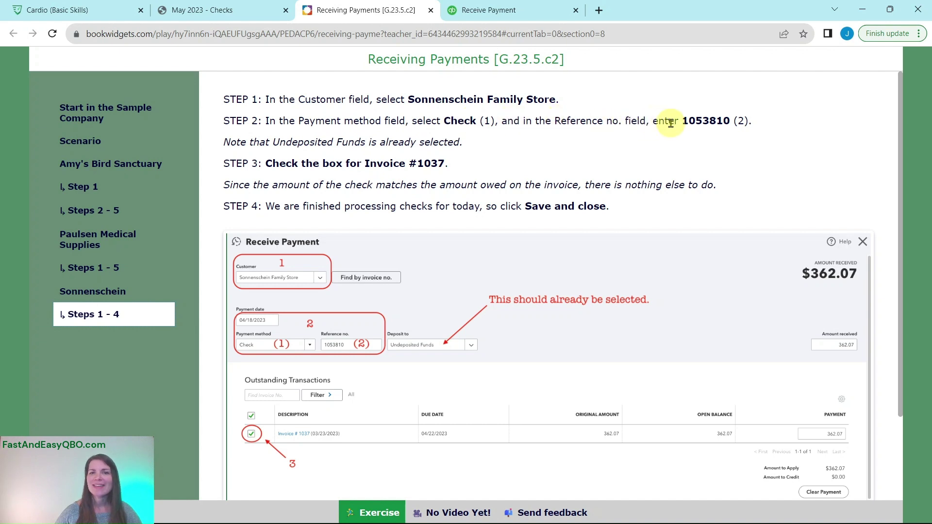
left_click(511, 10)
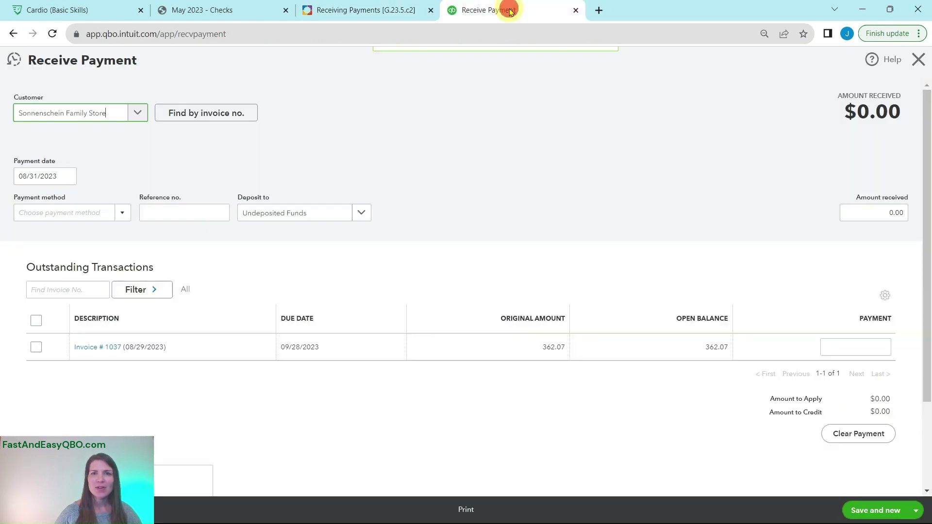
Set the payment method to Check and the reference number to 1053810
left_click(128, 216)
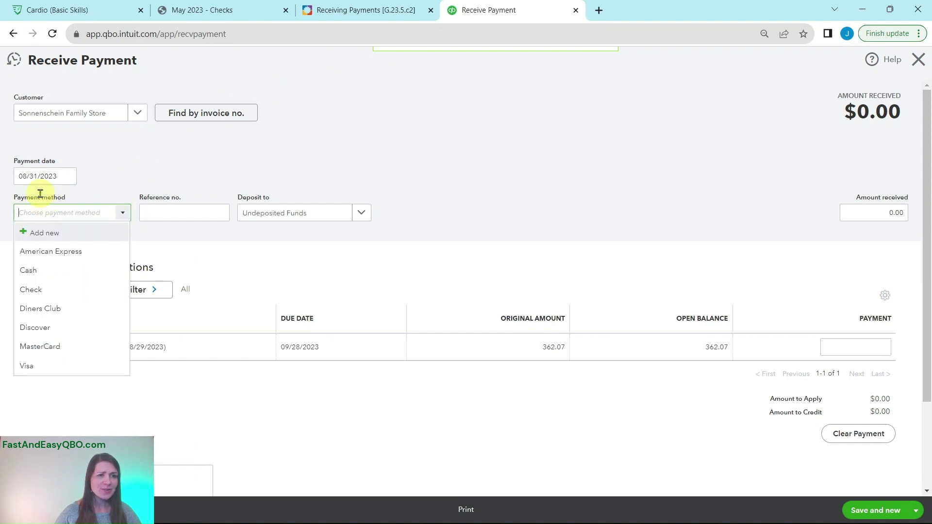
left_click(28, 291)
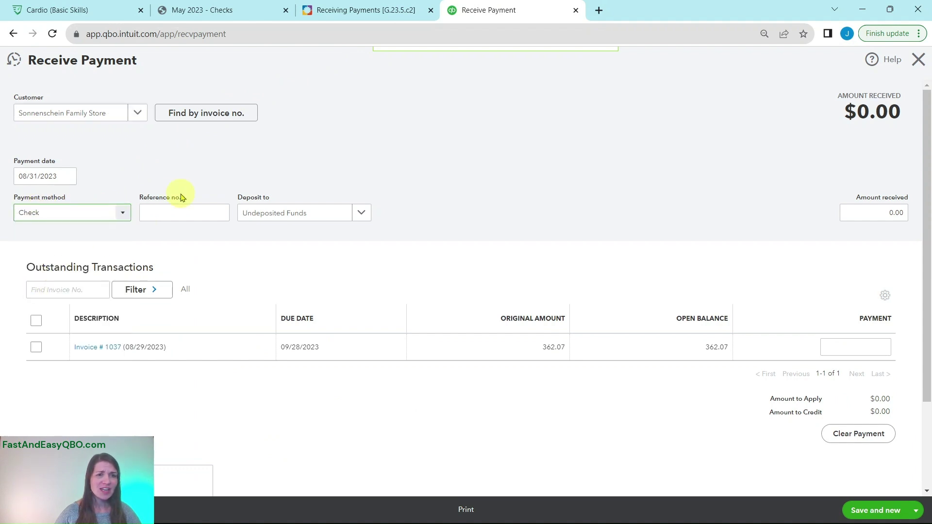
left_click(175, 211)
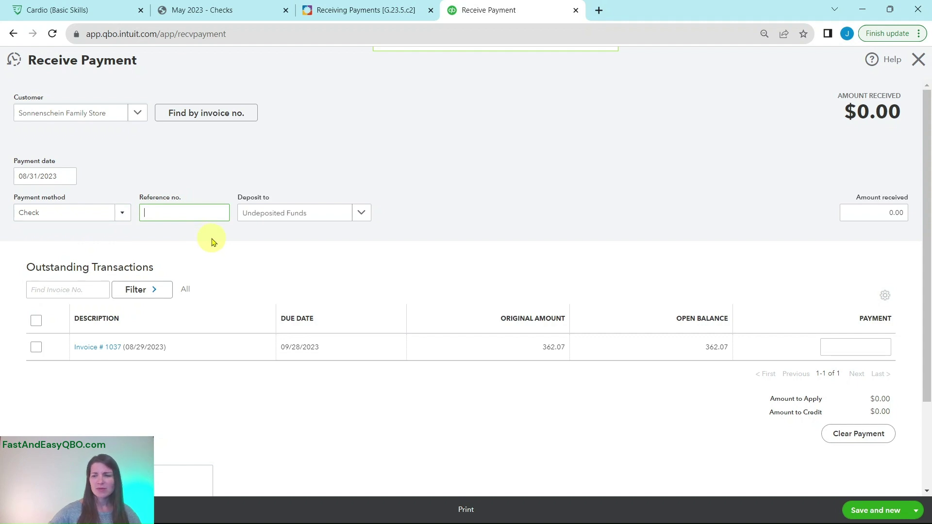
left_click(189, 10)
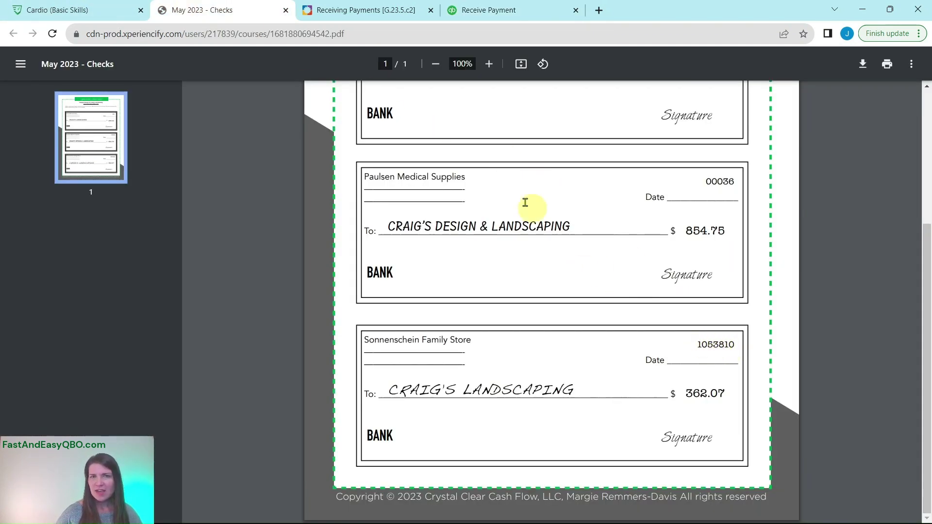
left_click(485, 10)
type("1053810")
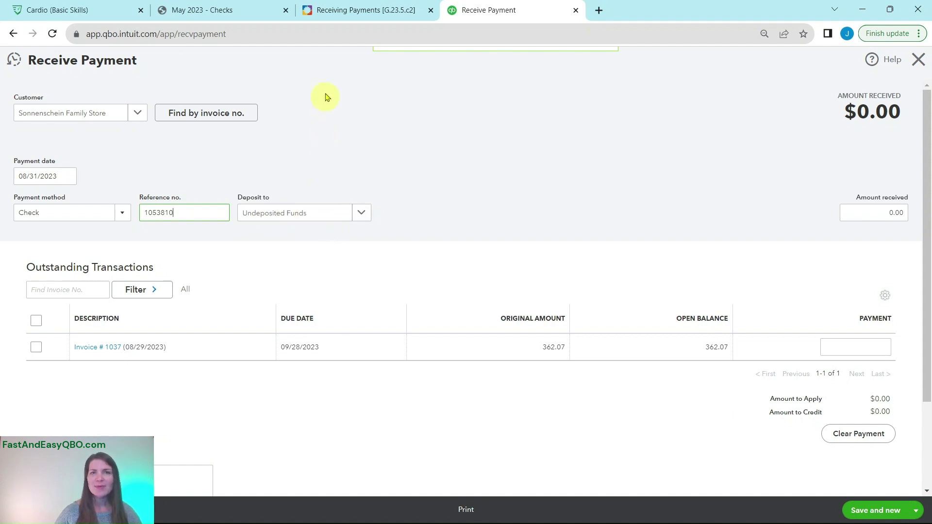
left_click(342, 13)
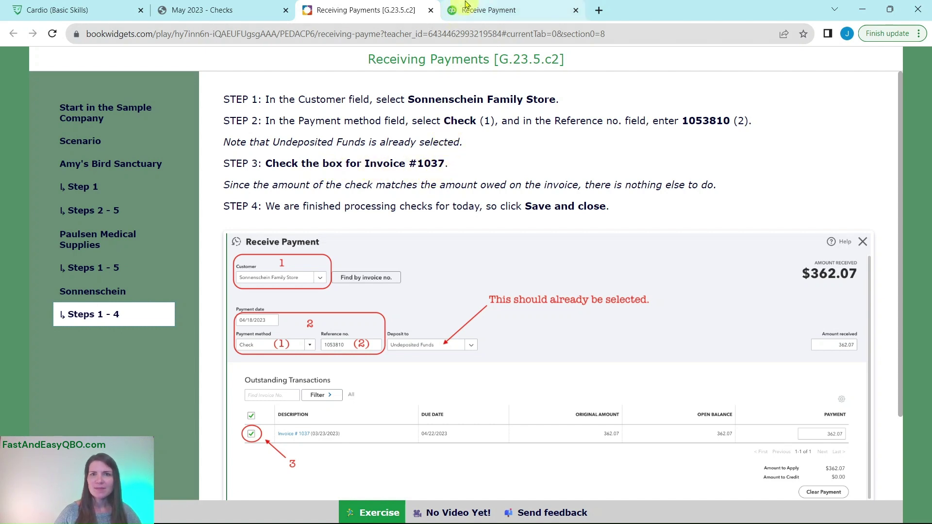
Apply the $362.07 payment to Invoice #1037, leaving $0.00 to credit
left_click(478, 10)
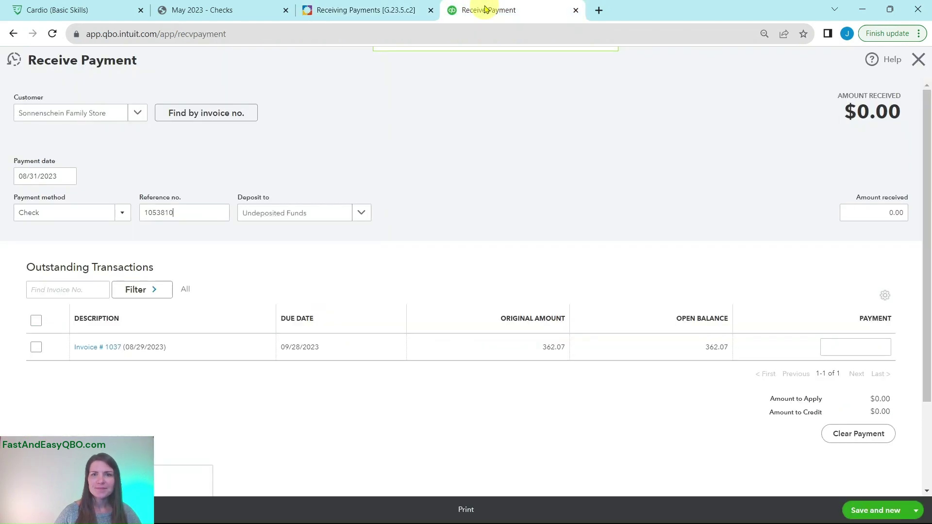
left_click(36, 348)
left_click(227, 15)
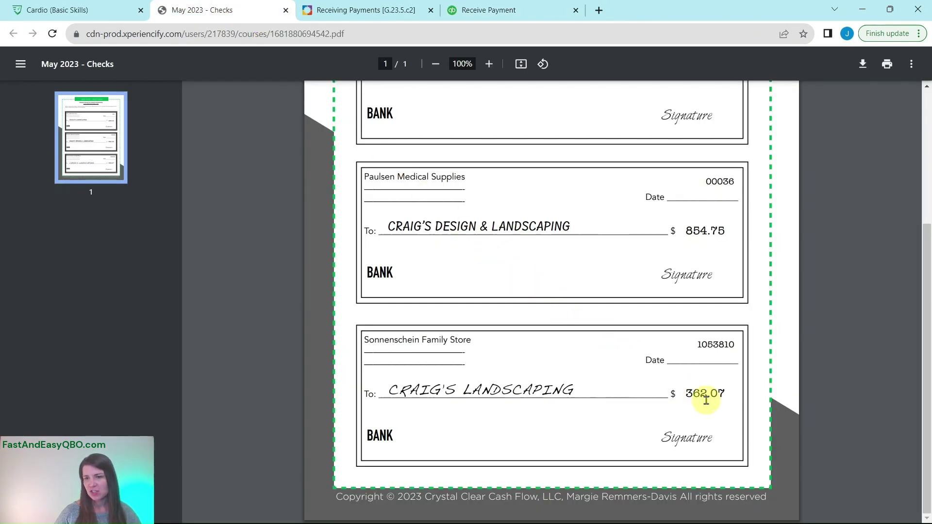
left_click(478, 15)
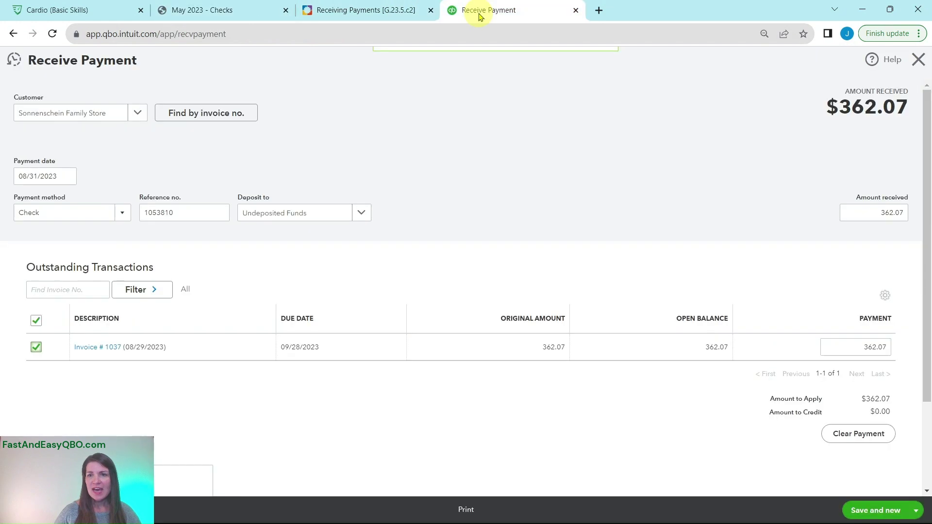
Save and close the Sonnenschein payment
left_click(362, 15)
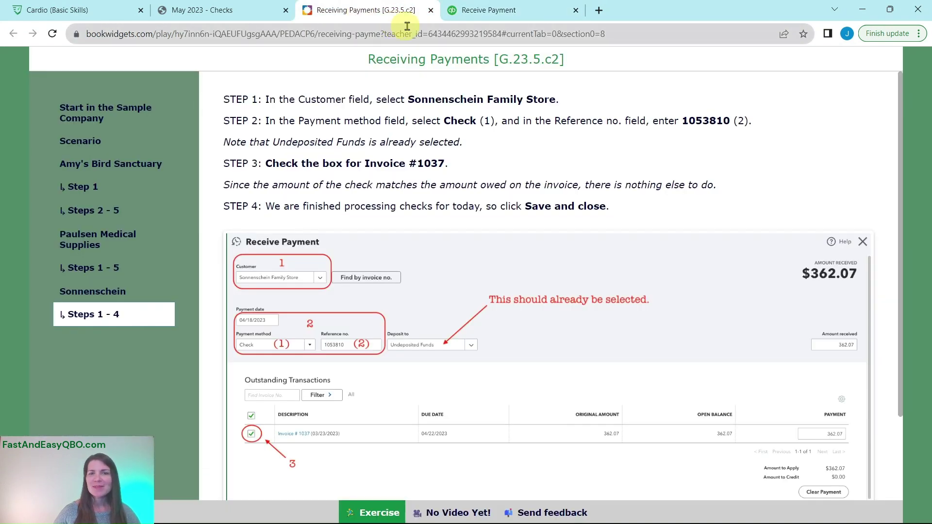
left_click(493, 11)
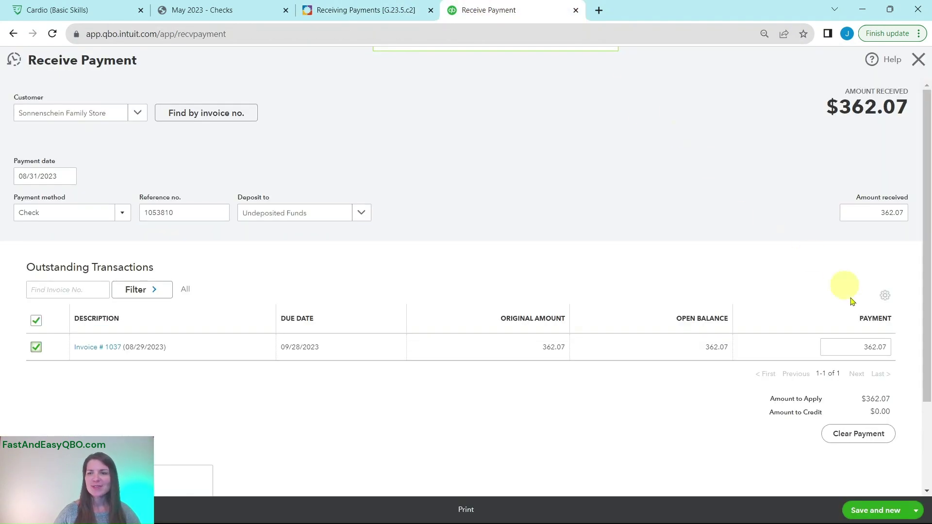
left_click(915, 512)
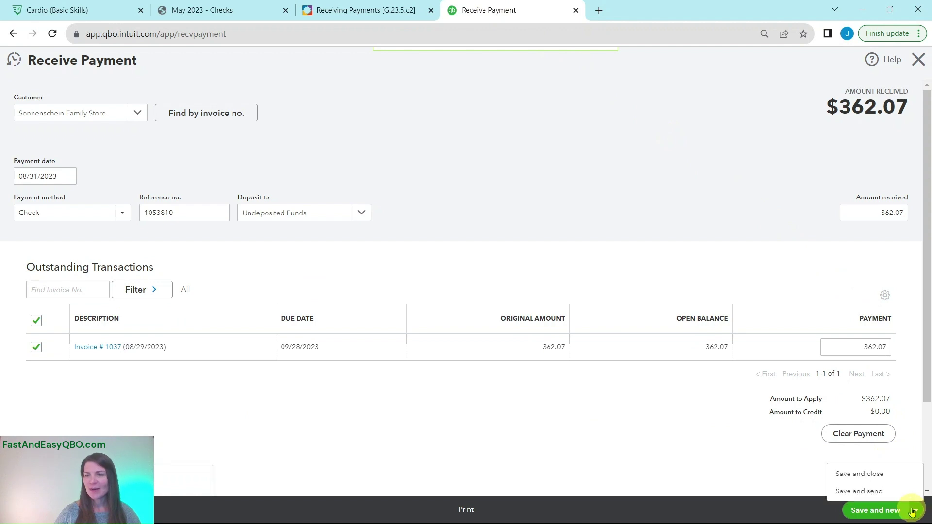
left_click(859, 476)
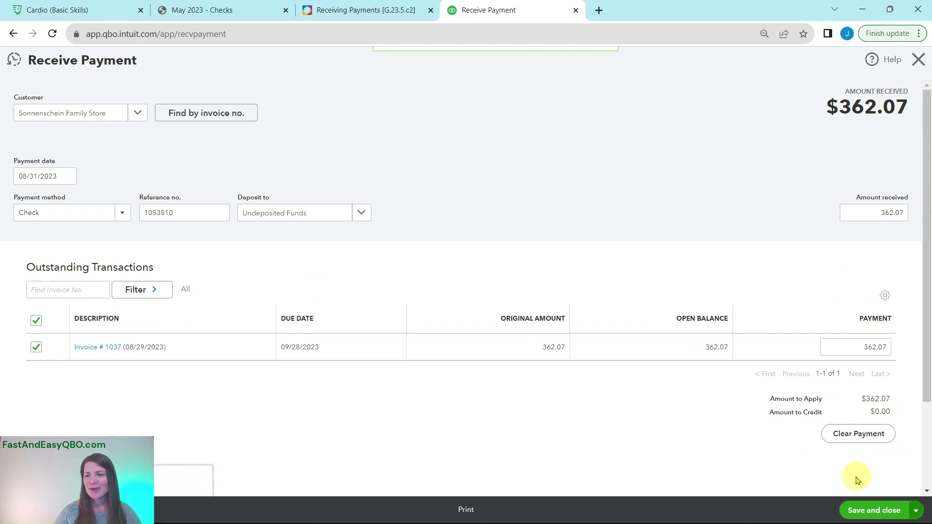